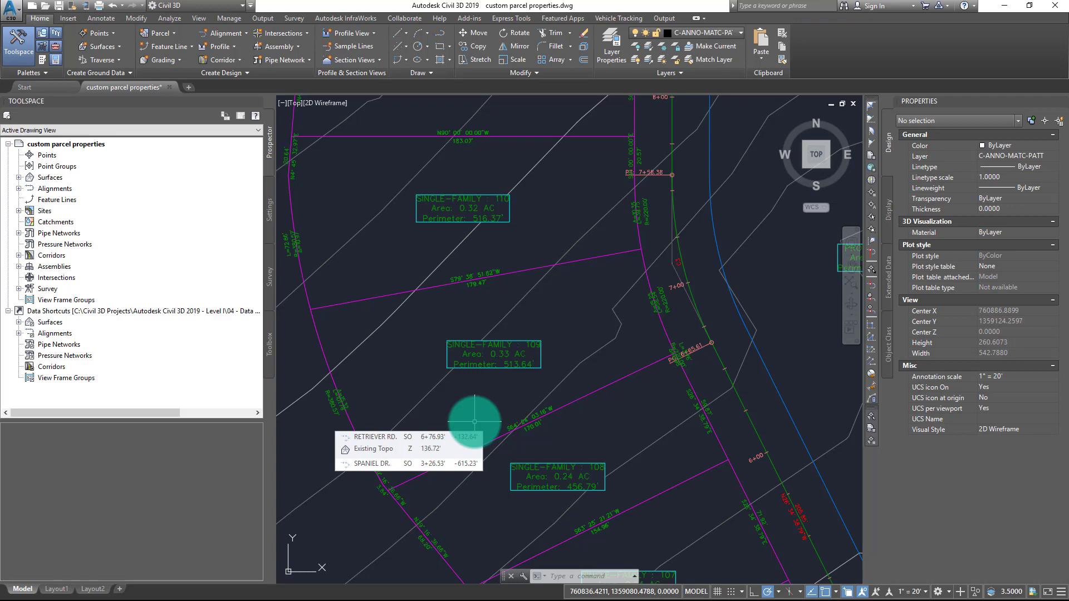
Step: Create a new parcel user-defined property classification named CADD in the Settings tree
{"action": "left_click", "coordinate": [270, 210]}
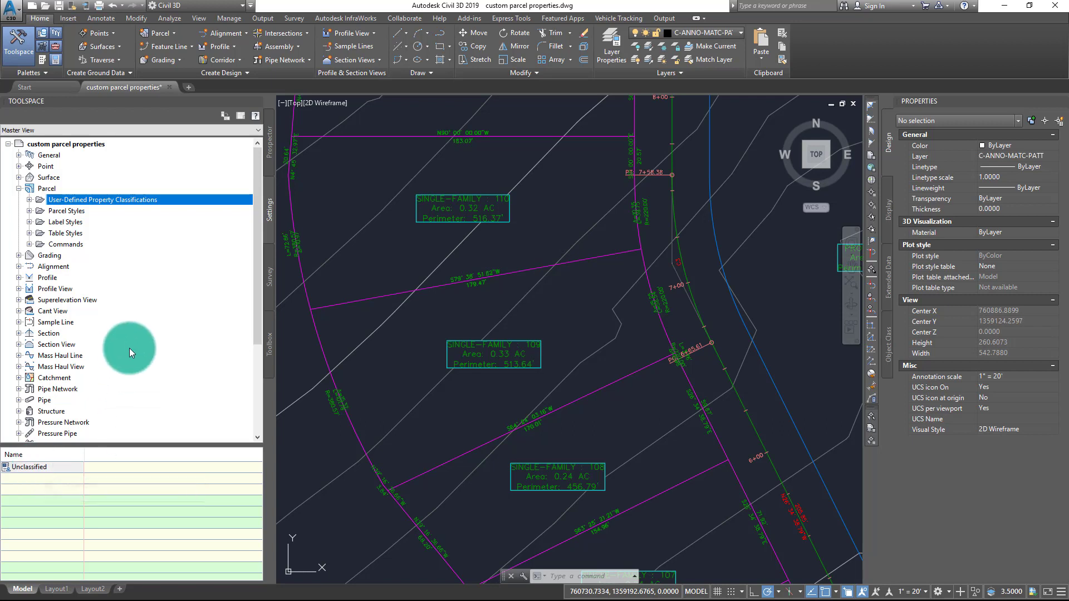
{"action": "right_click", "coordinate": [175, 203]}
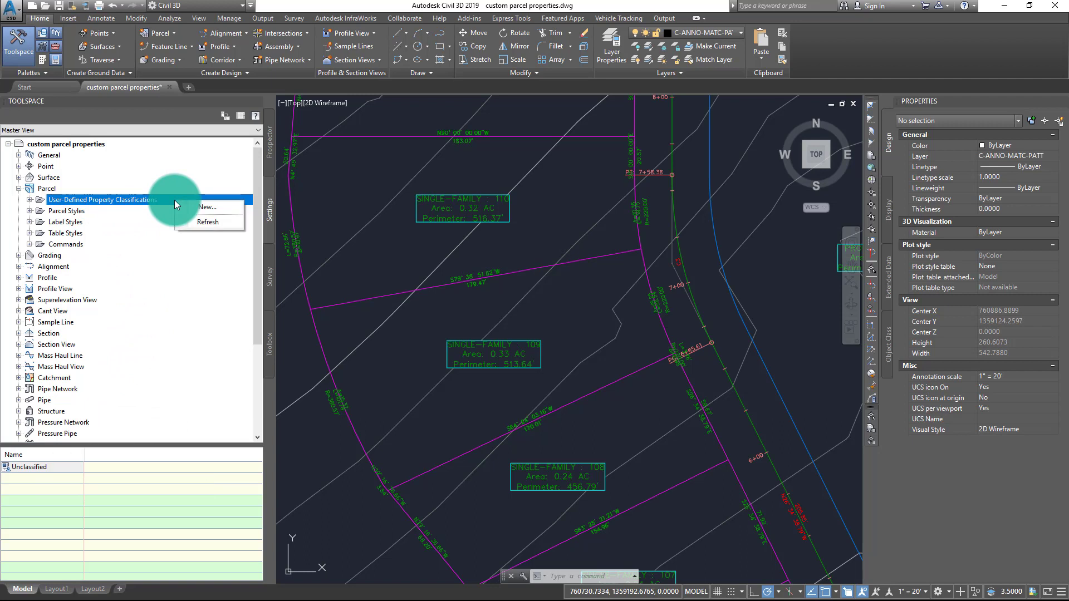
{"action": "left_click", "coordinate": [211, 206]}
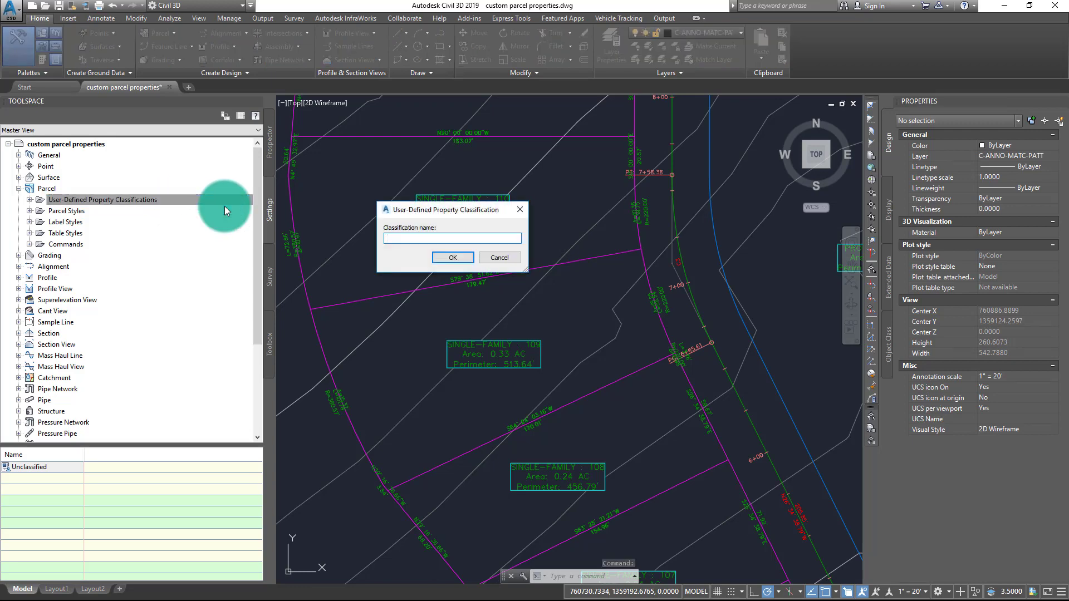
{"action": "type", "text": "CADD"}
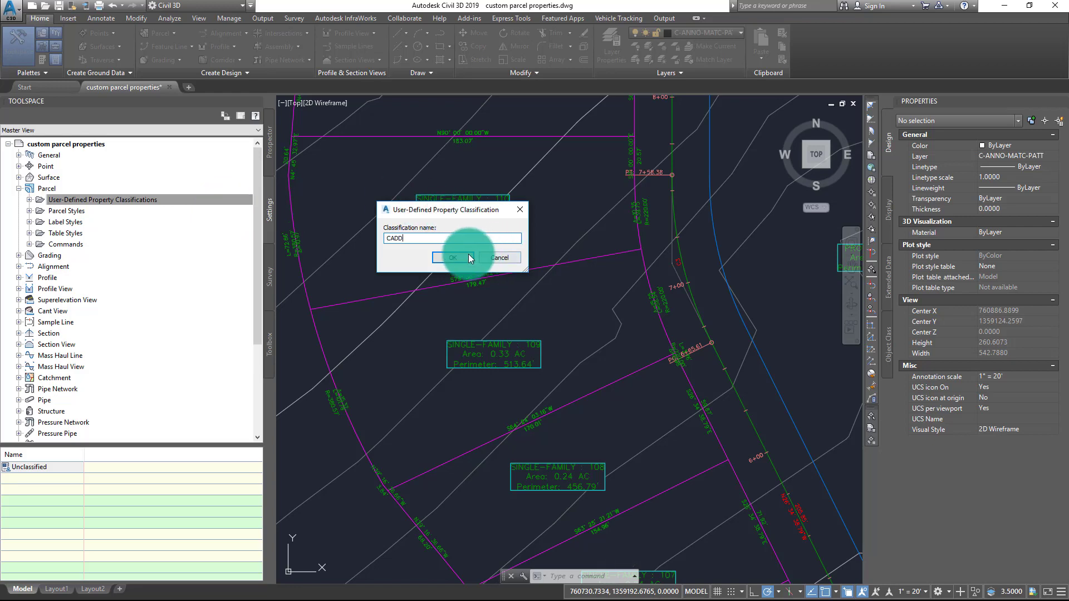
{"action": "left_click", "coordinate": [460, 256]}
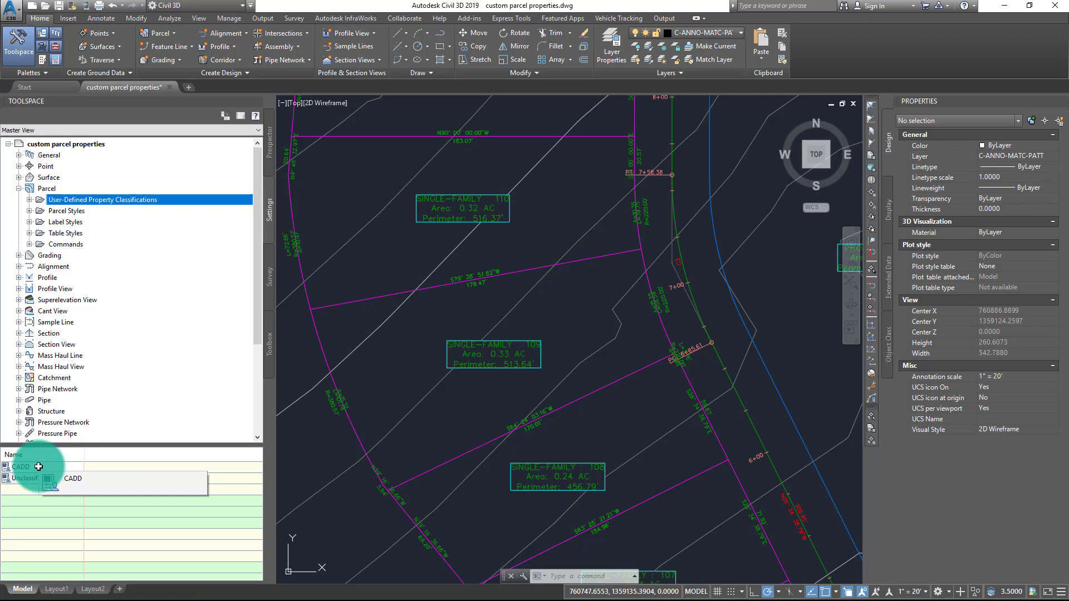
Step: Add a String-type property named Unit Type to the CADD classification
{"action": "right_click", "coordinate": [39, 467]}
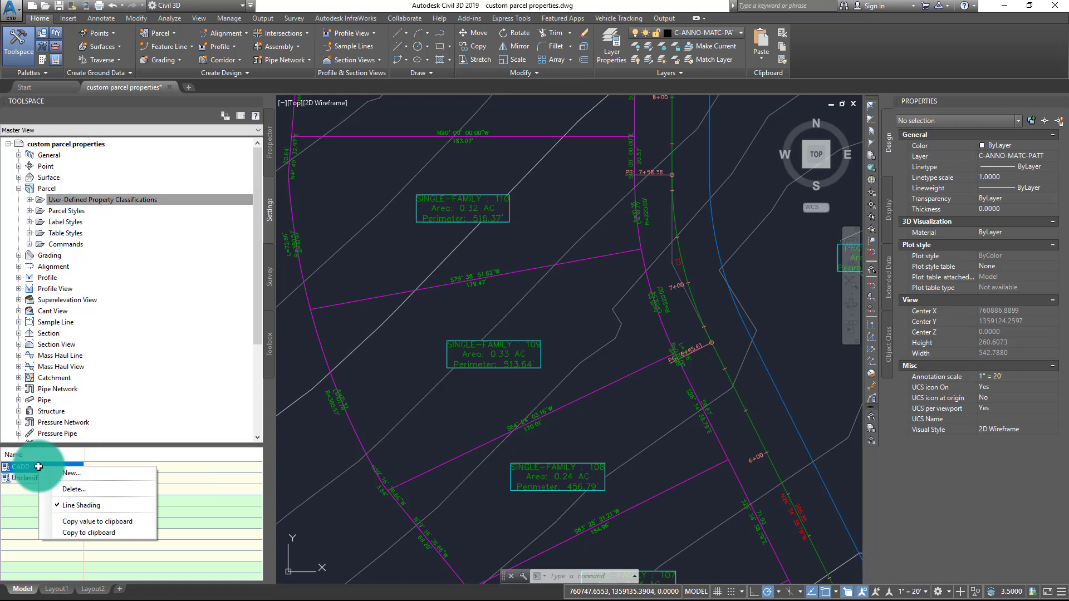
{"action": "left_click", "coordinate": [101, 473]}
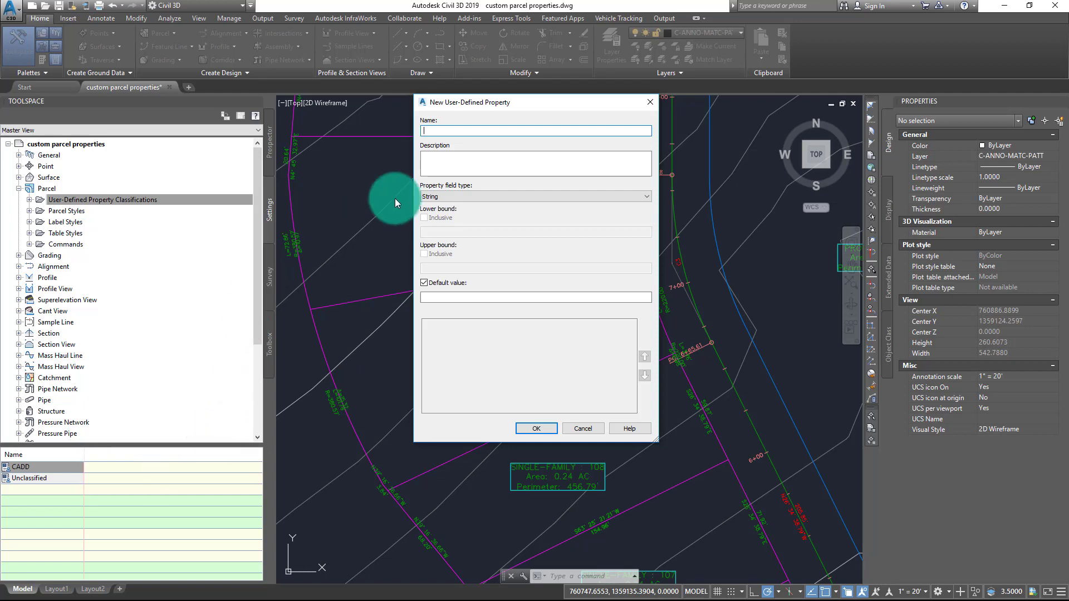
{"action": "type", "text": "Unit Type"}
{"action": "key", "text": "Tab"}
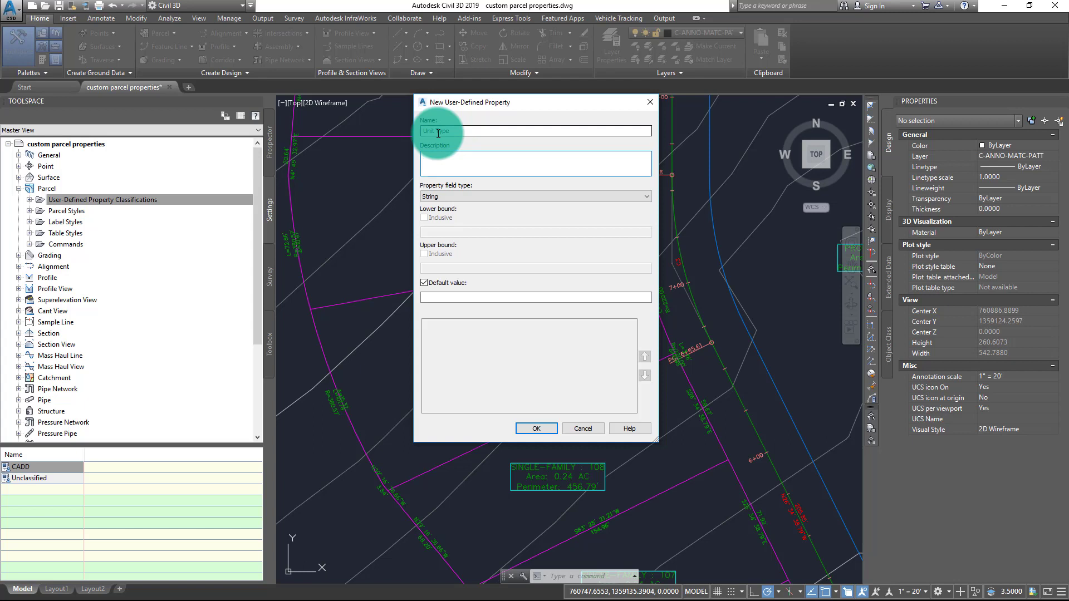
{"action": "left_click", "coordinate": [460, 197]}
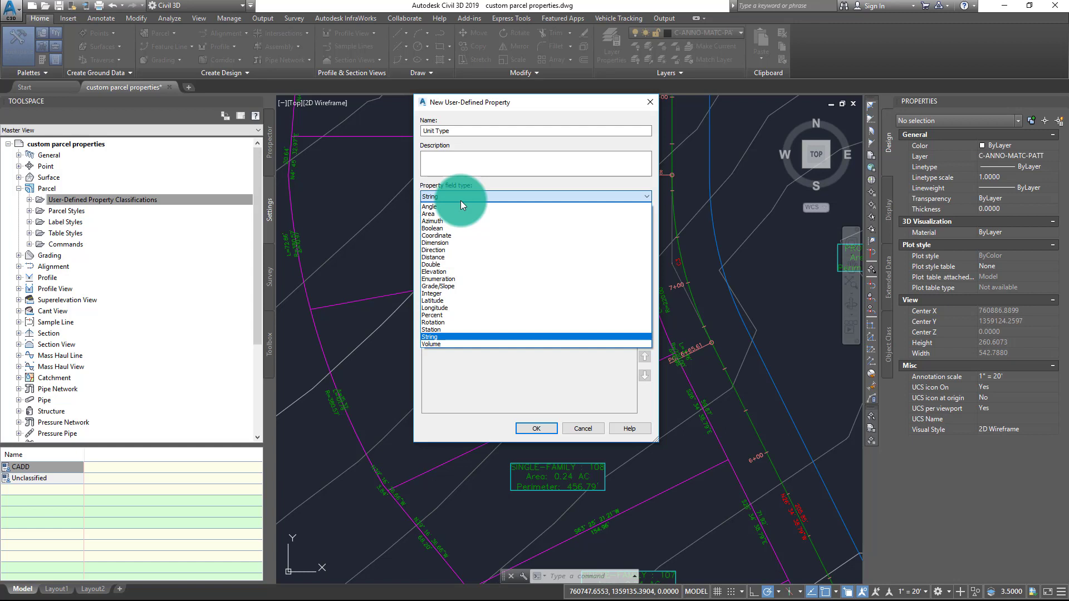
{"action": "left_click", "coordinate": [460, 201]}
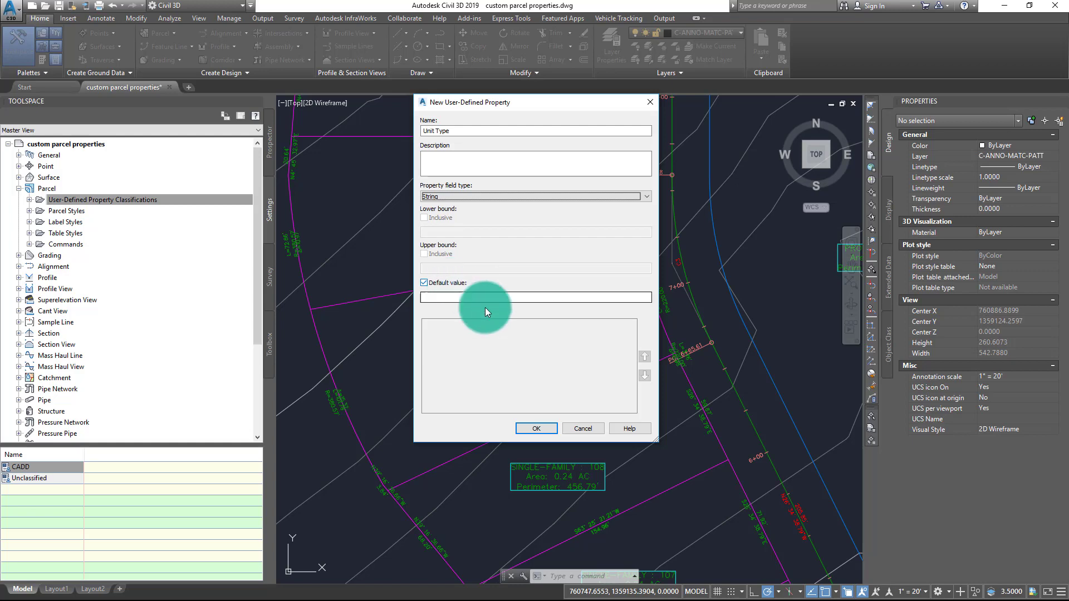
{"action": "left_click", "coordinate": [544, 430]}
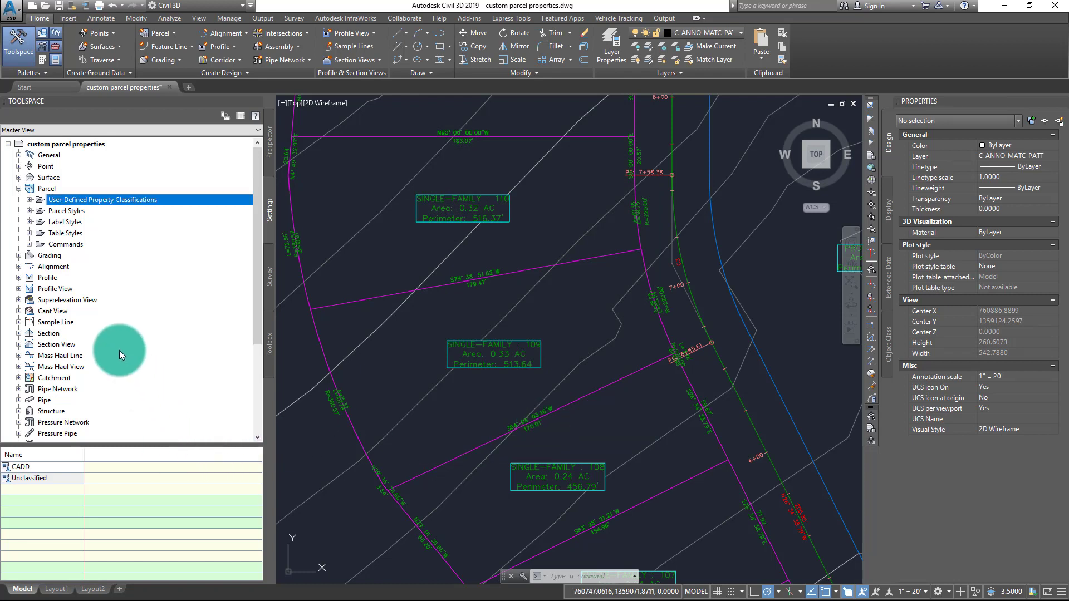
Step: Check that CADD contains Unit Type, then list the Subdivision Lots site's parcels in Prospector
{"action": "left_click", "coordinate": [29, 200]}
{"action": "left_click", "coordinate": [58, 212]}
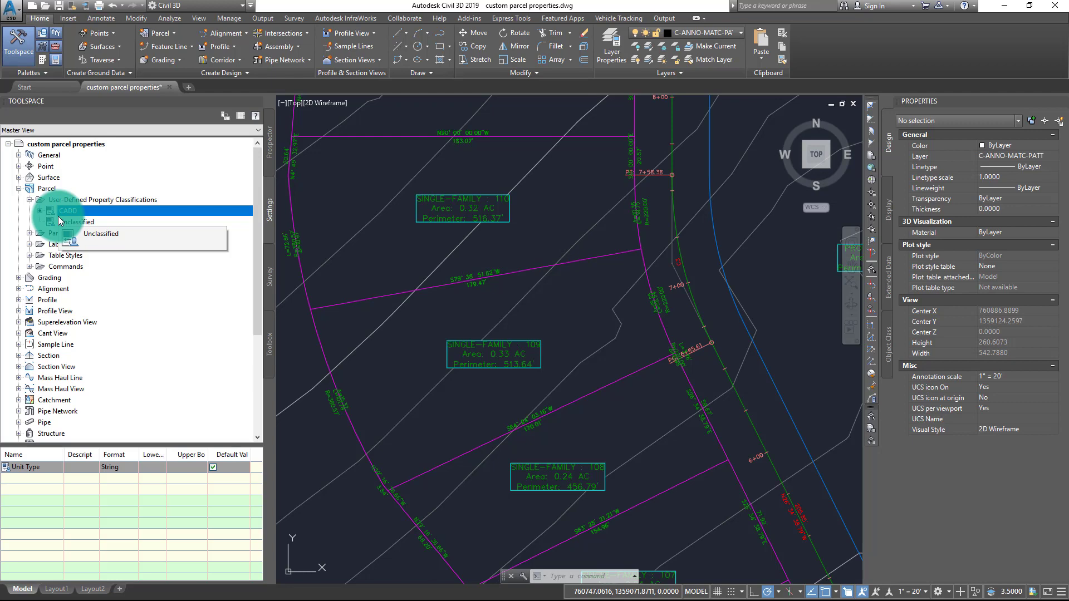
{"action": "left_click", "coordinate": [268, 152]}
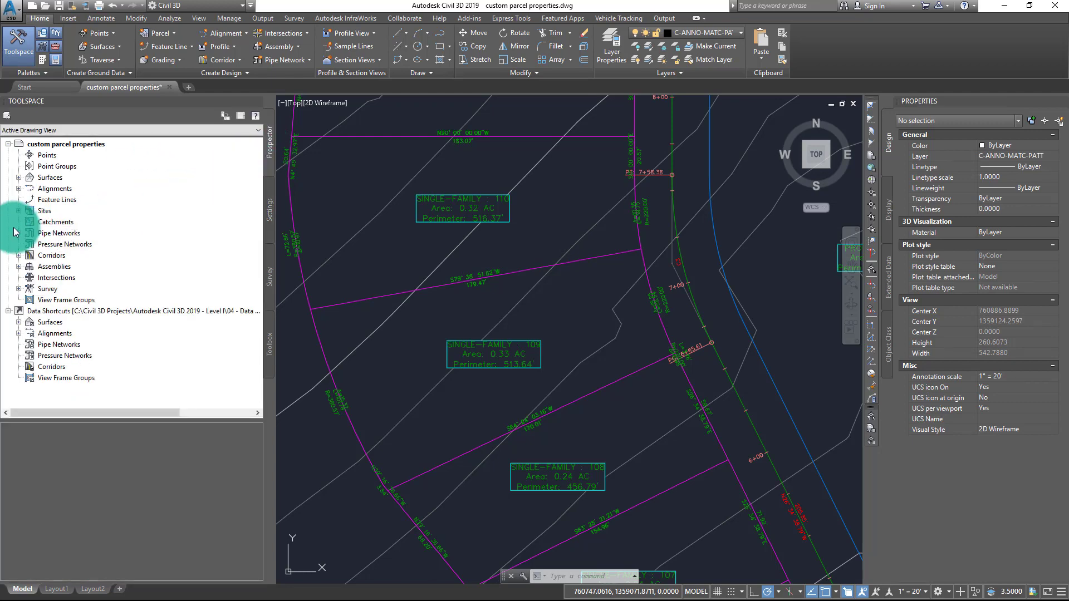
{"action": "left_click", "coordinate": [18, 210]}
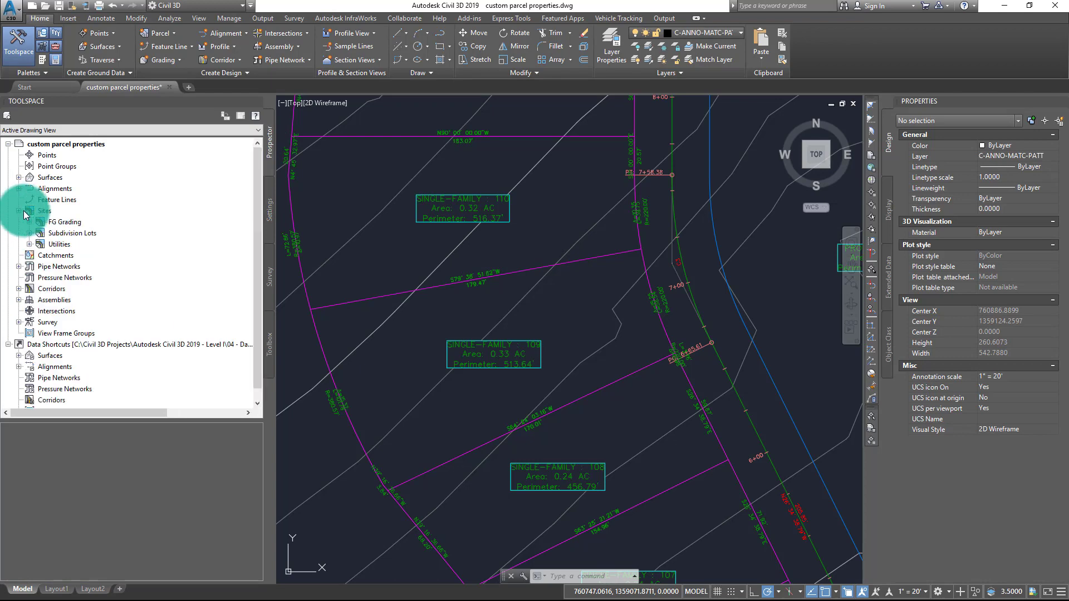
{"action": "left_click", "coordinate": [63, 233]}
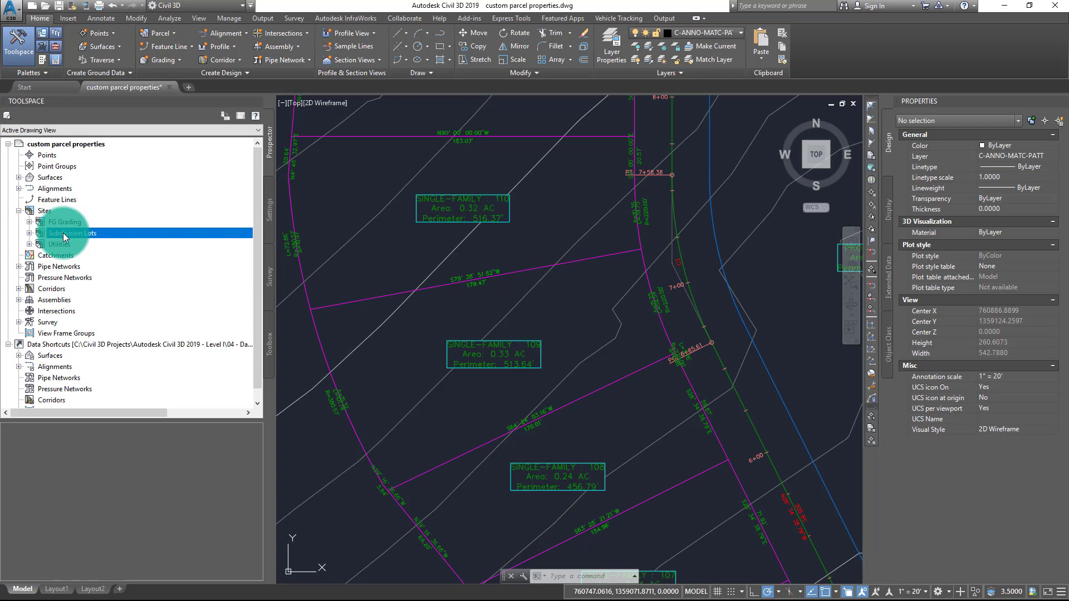
{"action": "left_click", "coordinate": [30, 233]}
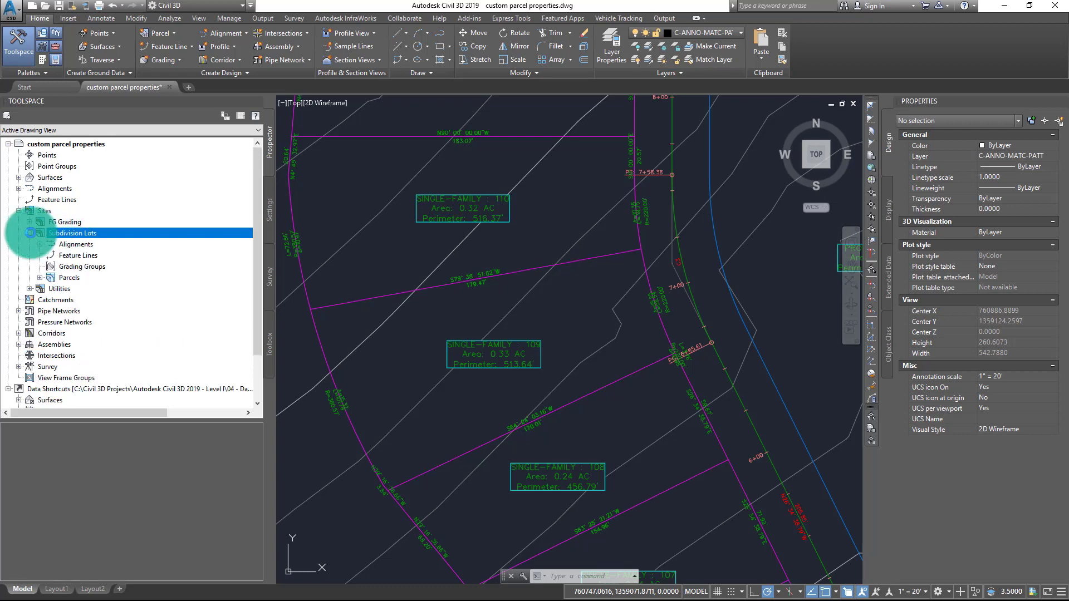
{"action": "left_click", "coordinate": [80, 280]}
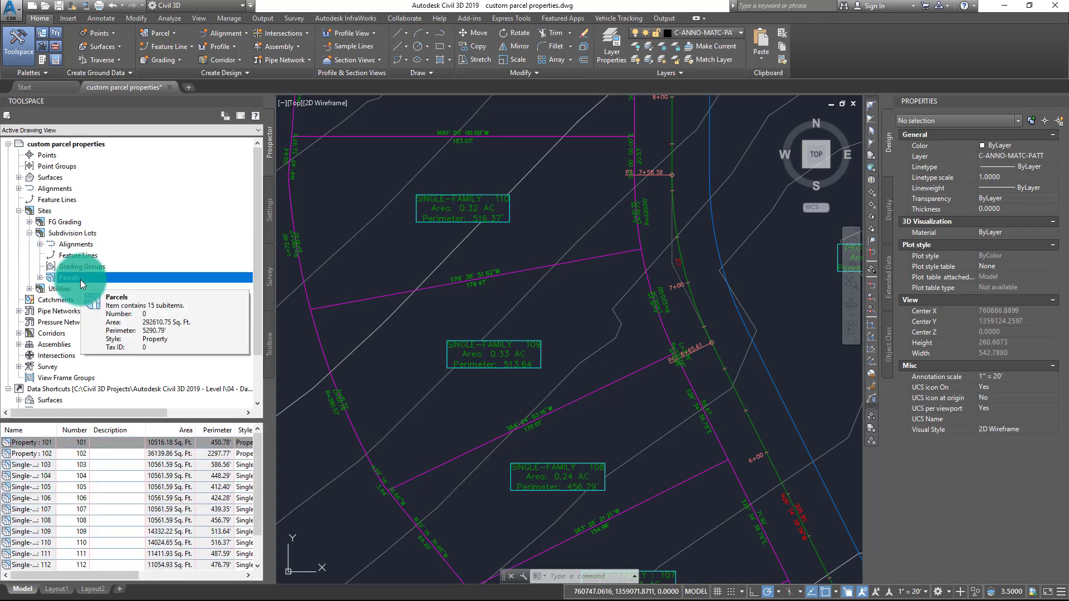
Step: Set the Subdivision Lots parcels' user-defined property classification to CADD
{"action": "right_click", "coordinate": [97, 277]}
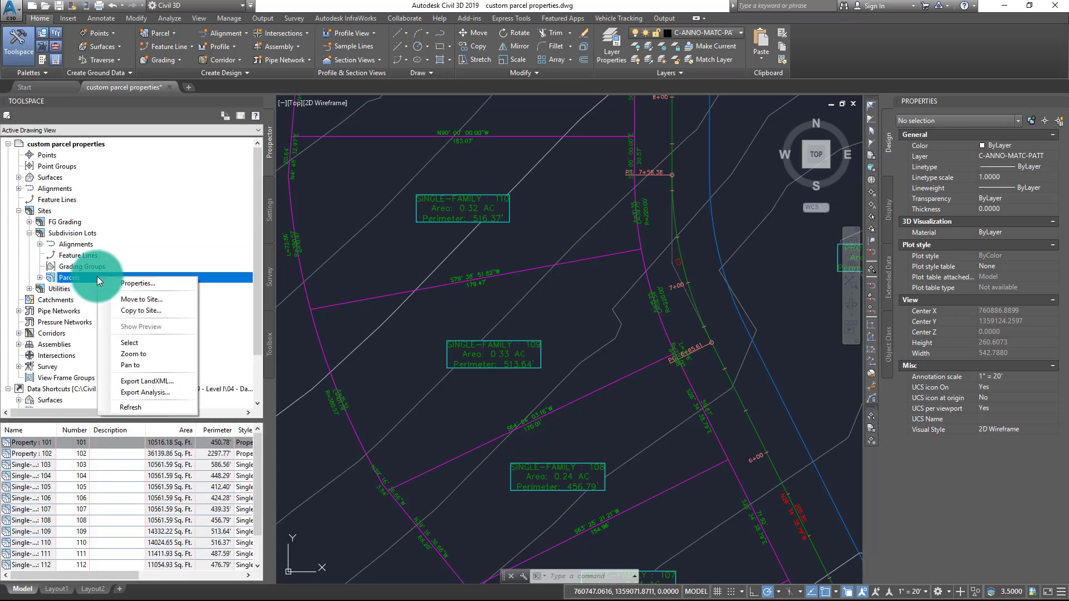
{"action": "left_click", "coordinate": [125, 281]}
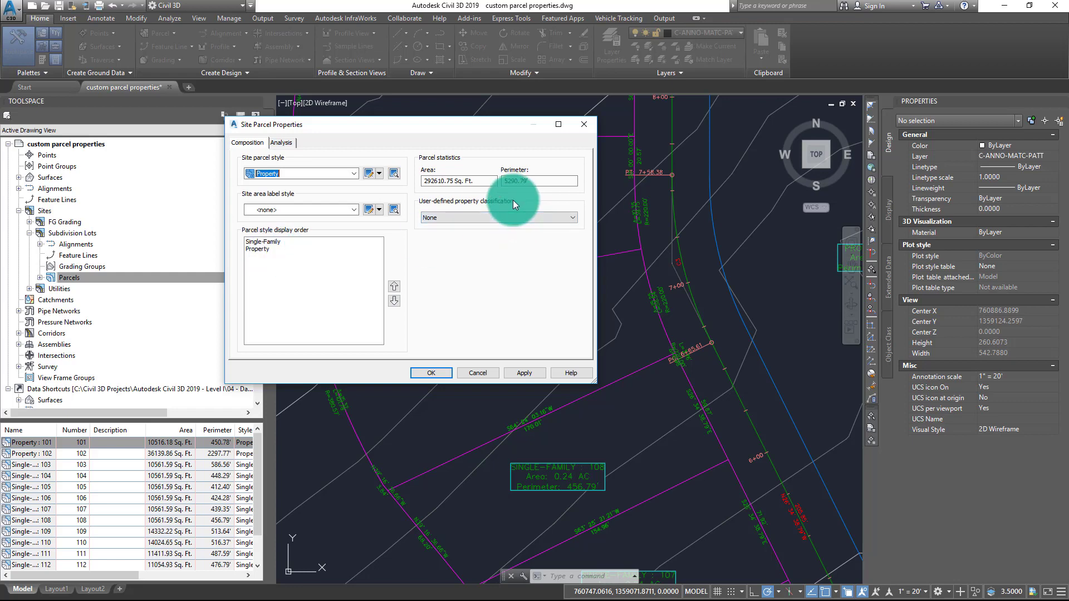
{"action": "left_click", "coordinate": [514, 214]}
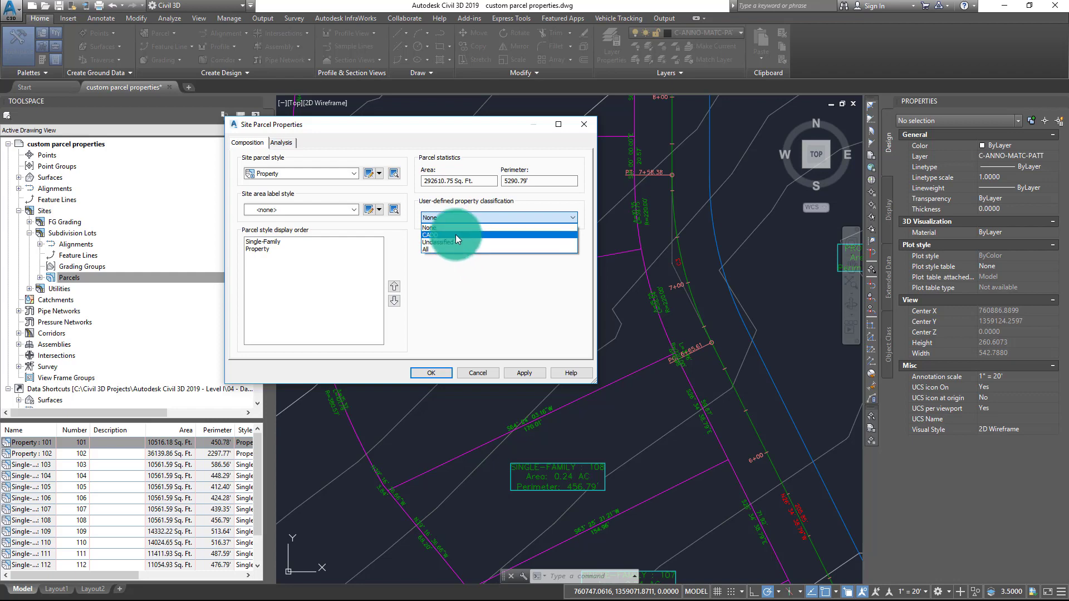
{"action": "left_click", "coordinate": [455, 235]}
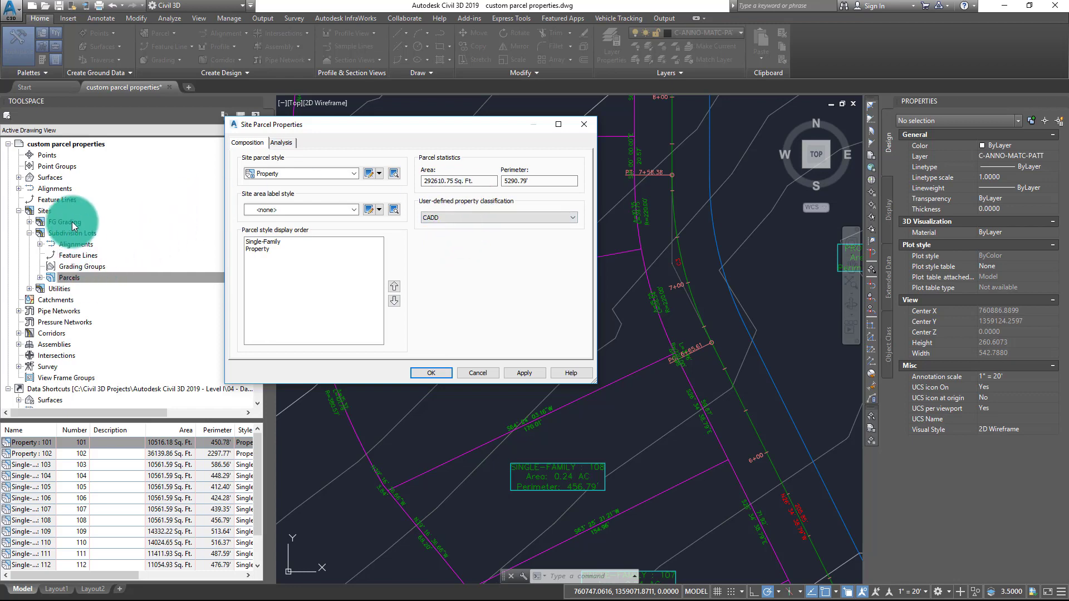
{"action": "left_click", "coordinate": [429, 373]}
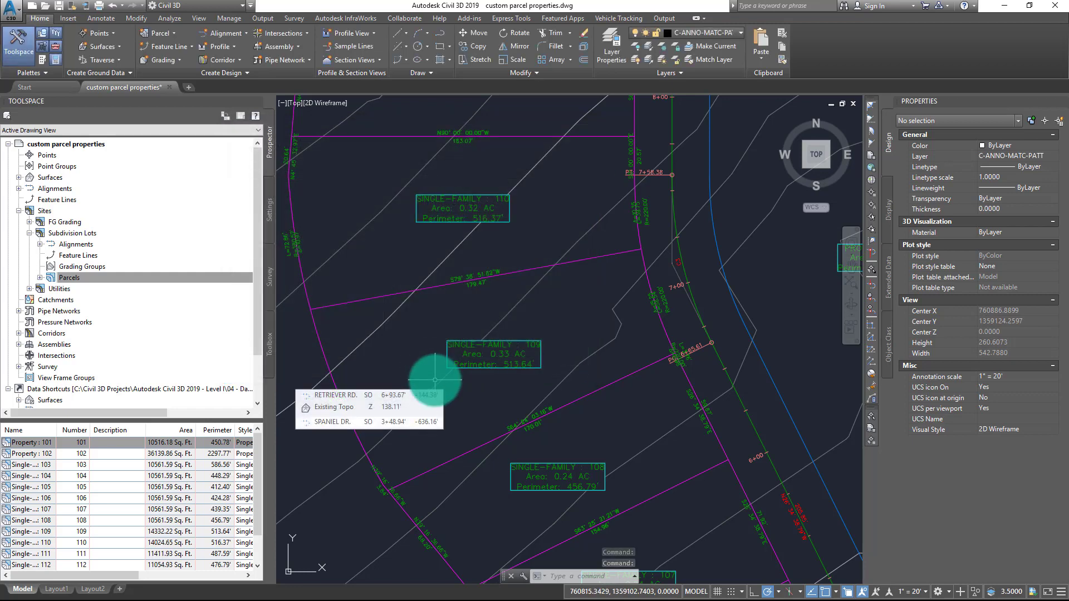
Step: Enter A as the Unit Type of parcel Property : 101 in its properties
{"action": "left_click", "coordinate": [72, 443]}
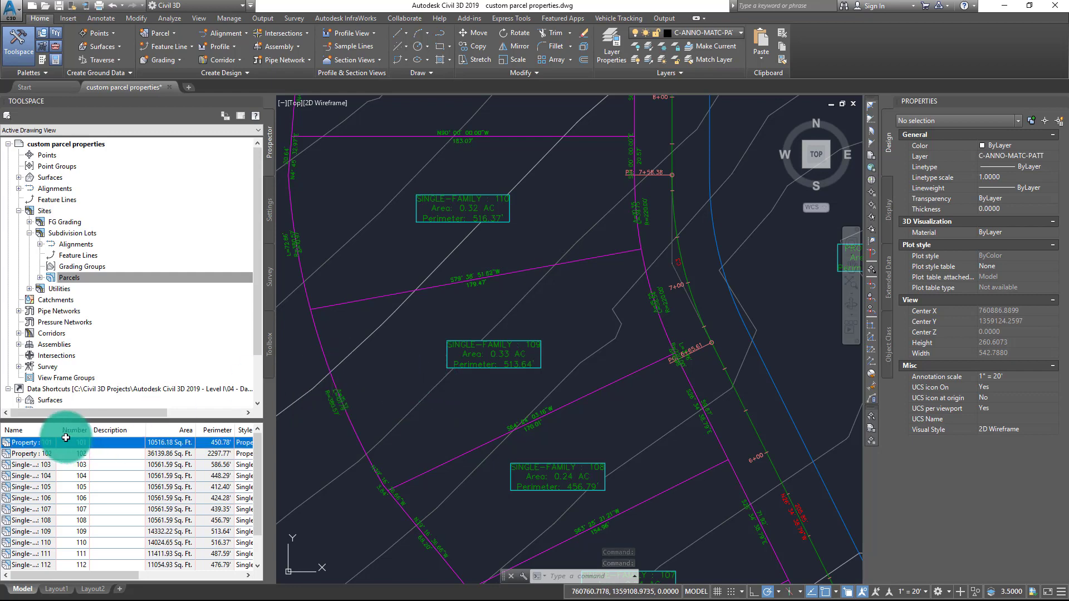
{"action": "right_click", "coordinate": [19, 444]}
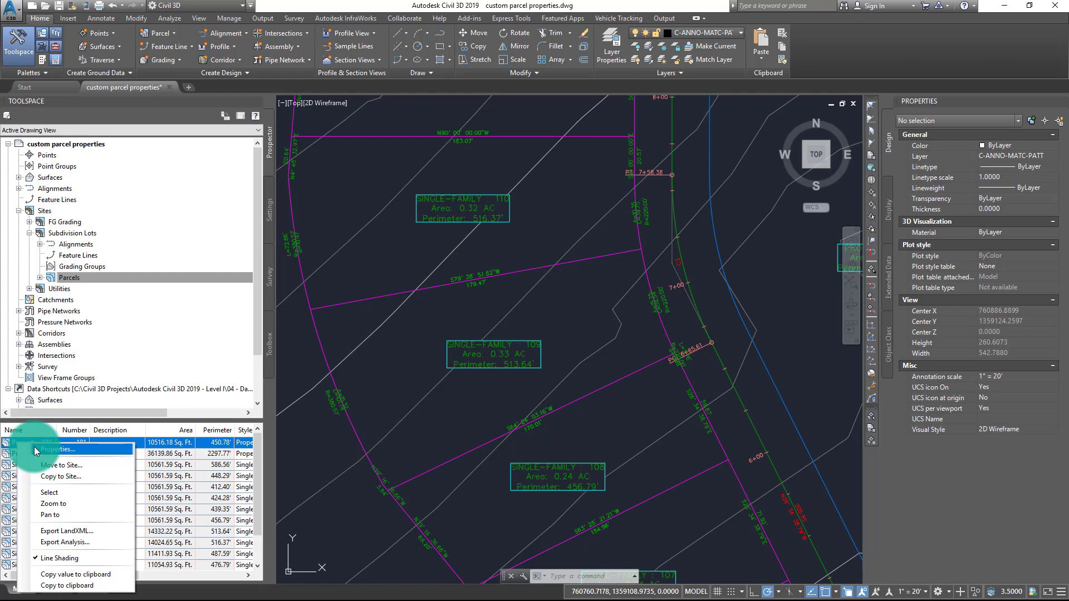
{"action": "left_click", "coordinate": [35, 447]}
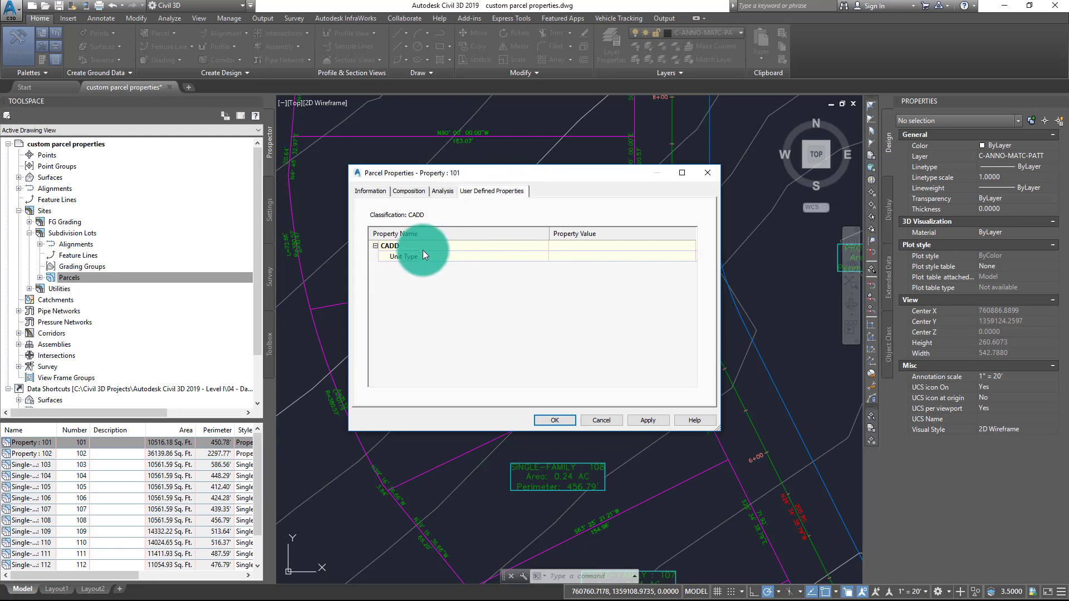
{"action": "left_click", "coordinate": [618, 256]}
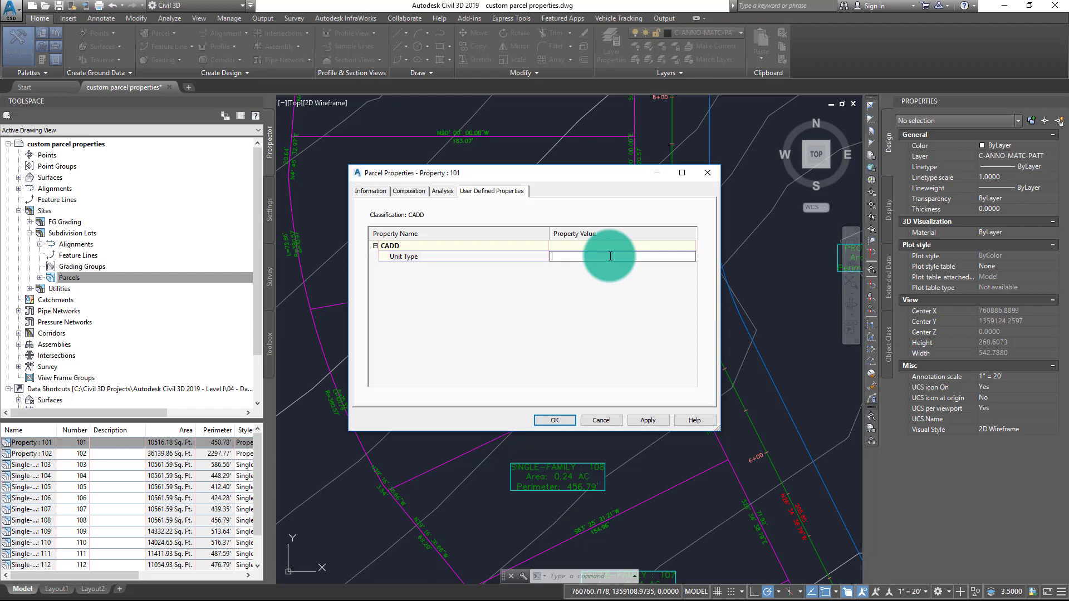
{"action": "type", "text": "A"}
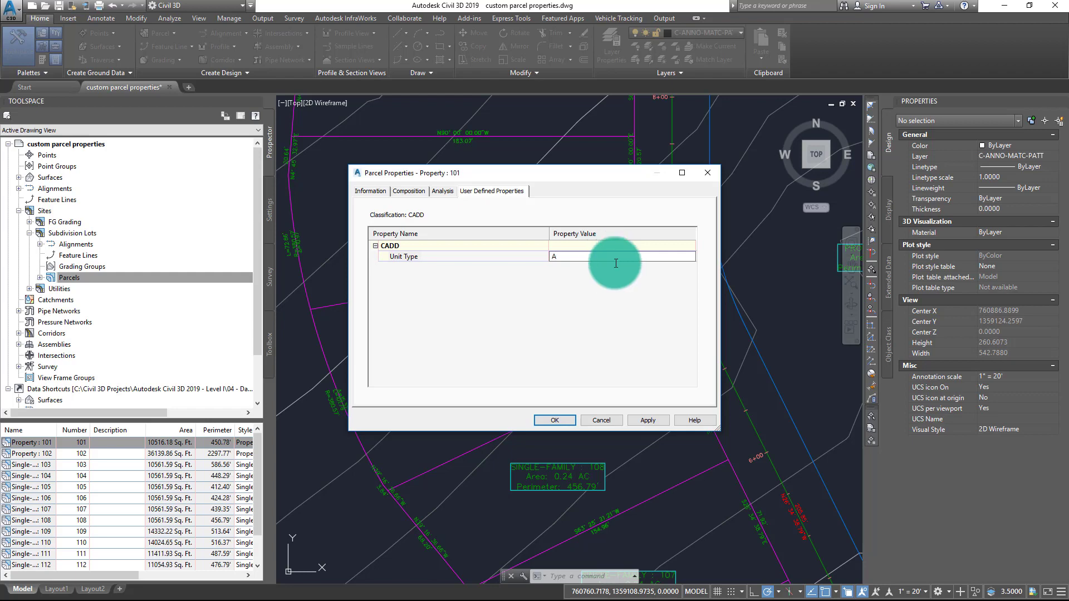
{"action": "left_click", "coordinate": [553, 421]}
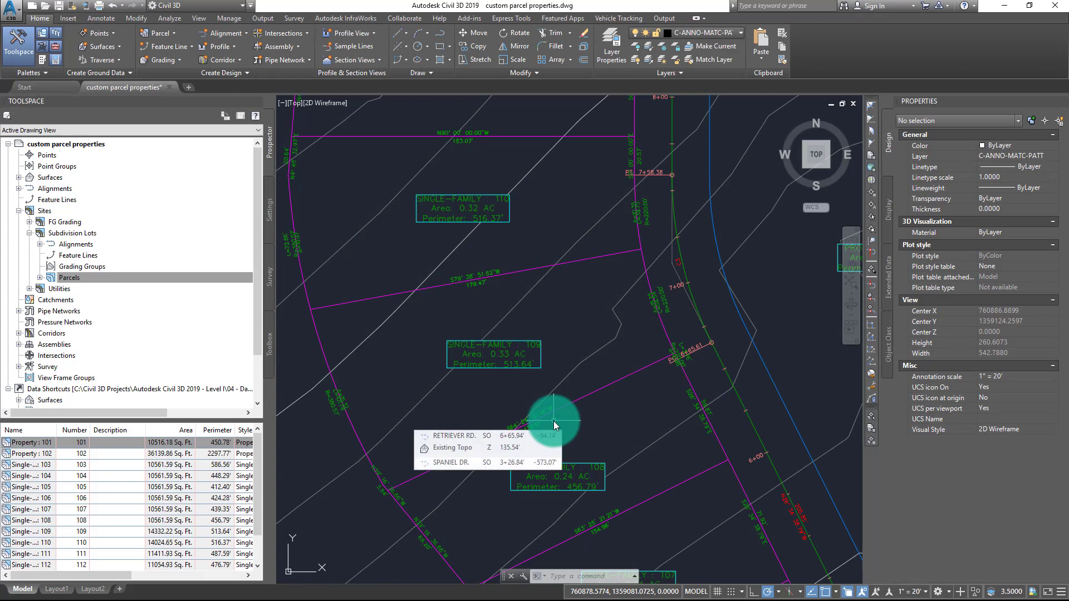
{"action": "left_click_drag", "start_coordinate": [106, 577], "coordinate": [232, 463]}
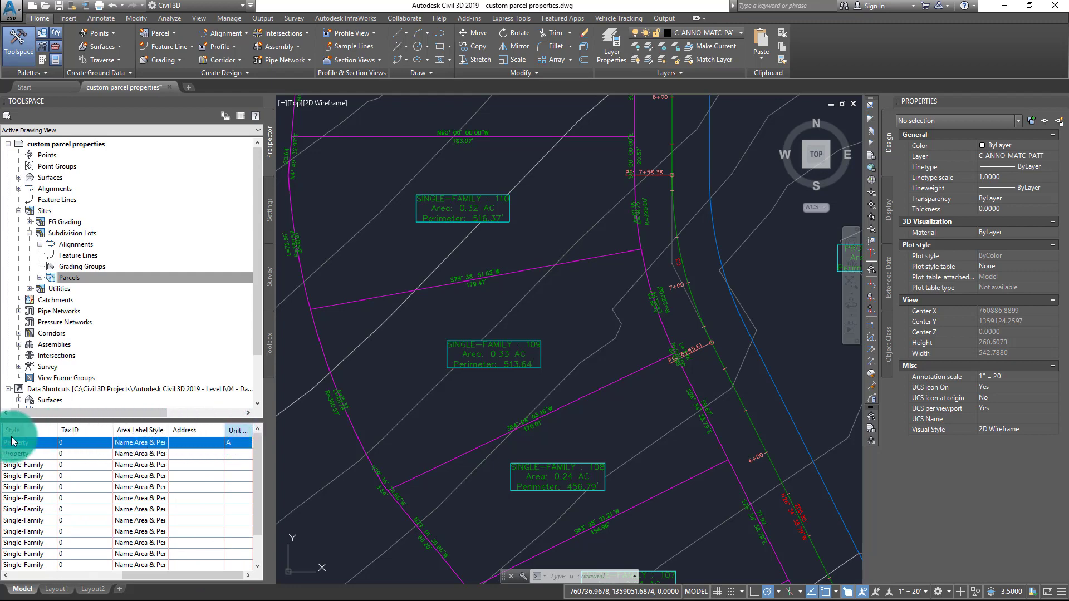
Step: Rearrange the parcel list so the Unit Type column sits beside Number
{"action": "left_click_drag", "start_coordinate": [35, 438], "coordinate": [40, 440]}
{"action": "left_click_drag", "start_coordinate": [128, 574], "coordinate": [91, 574]}
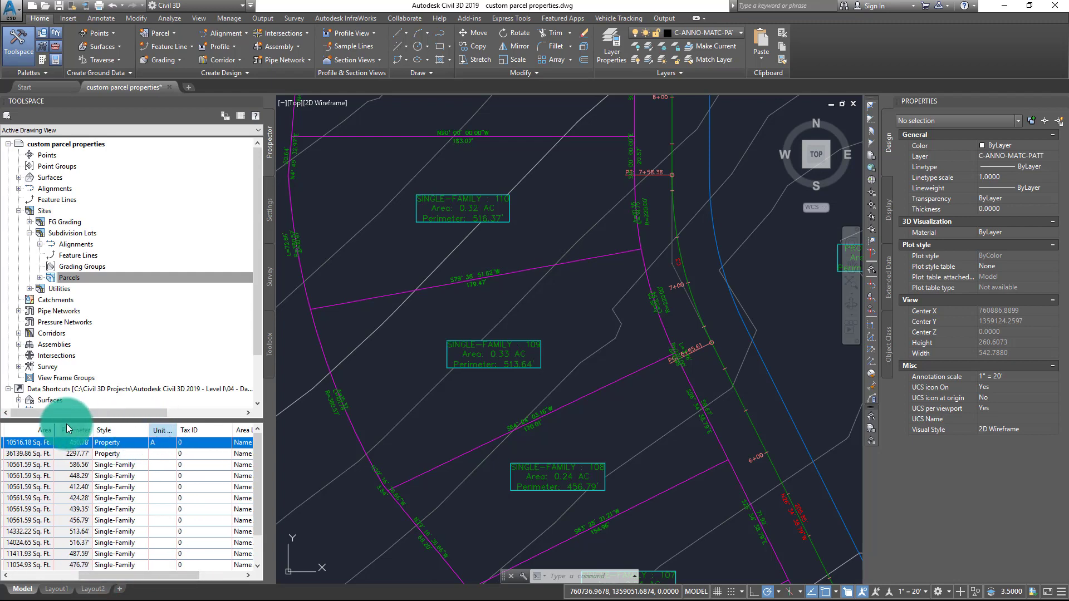
{"action": "left_click_drag", "start_coordinate": [23, 427], "coordinate": [25, 431]}
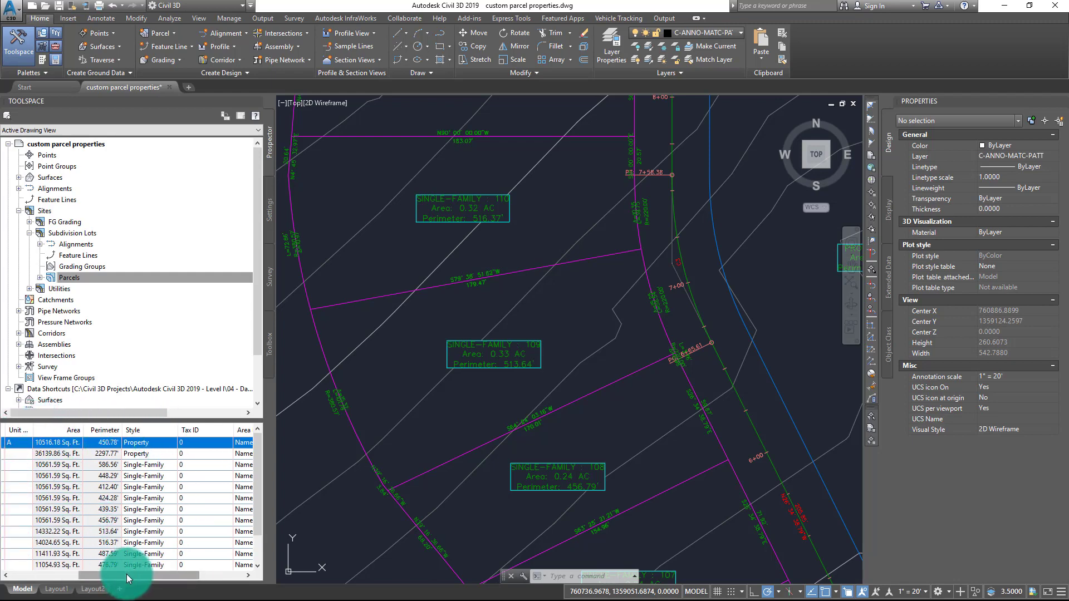
{"action": "left_click_drag", "start_coordinate": [125, 574], "coordinate": [49, 573]}
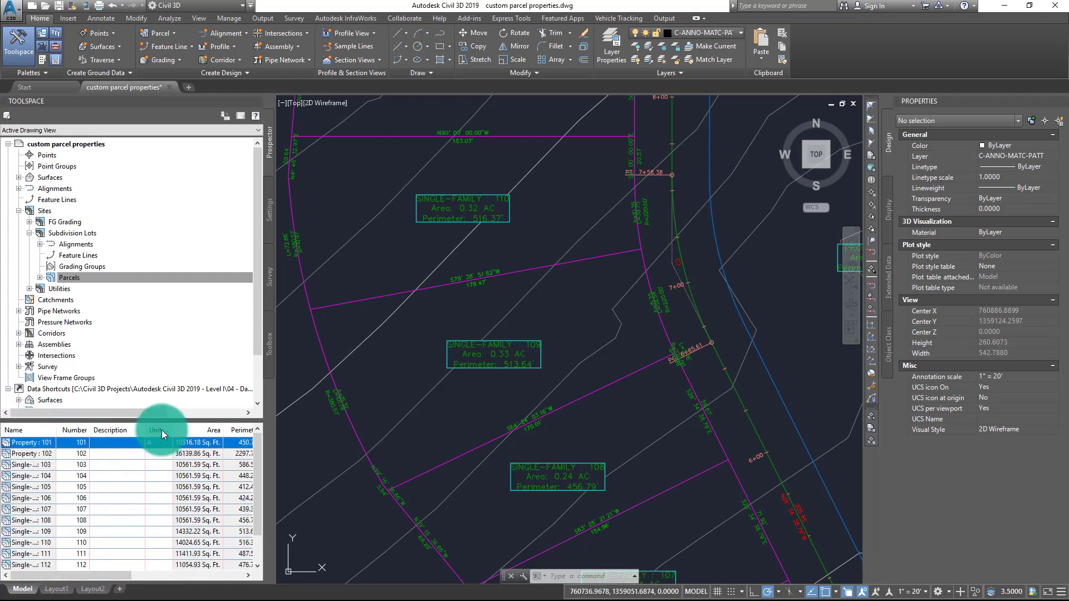
{"action": "left_click_drag", "start_coordinate": [106, 429], "coordinate": [138, 461]}
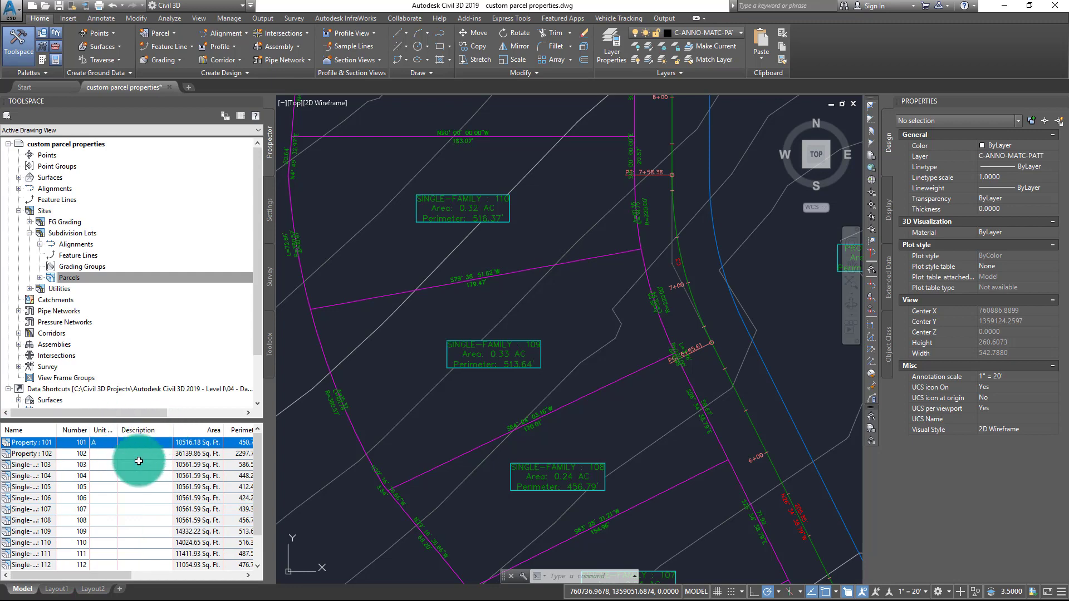
Step: Set Unit Type A for parcels 102 and 103 in the list
{"action": "left_click", "coordinate": [99, 453]}
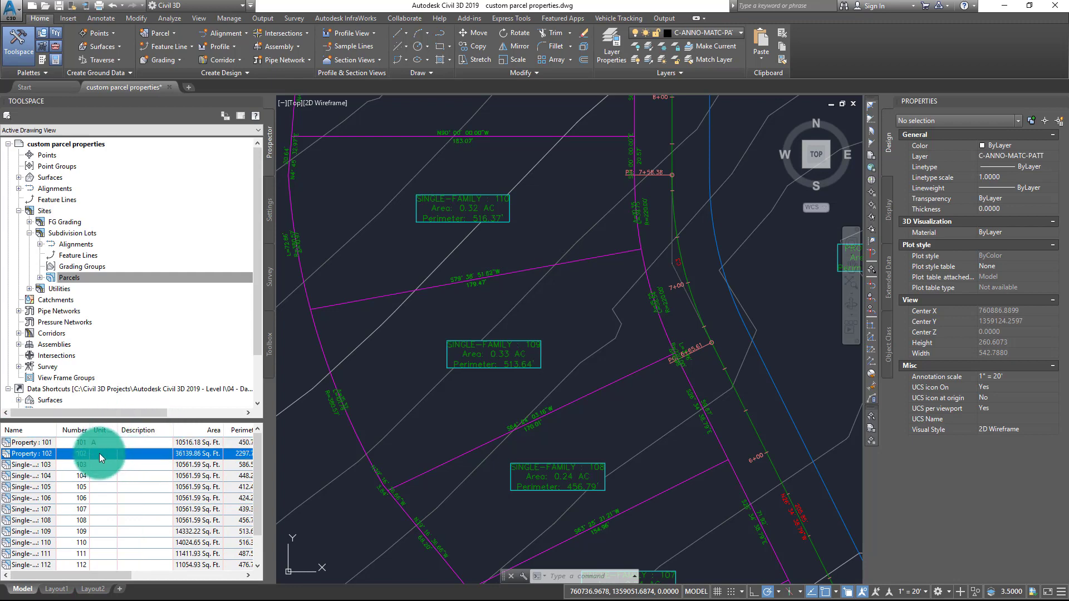
{"action": "left_click", "coordinate": [100, 454]}
{"action": "type", "text": "A"}
{"action": "left_click", "coordinate": [99, 466]}
{"action": "left_click", "coordinate": [100, 465]}
{"action": "type", "text": "A"}
{"action": "left_click", "coordinate": [97, 478]}
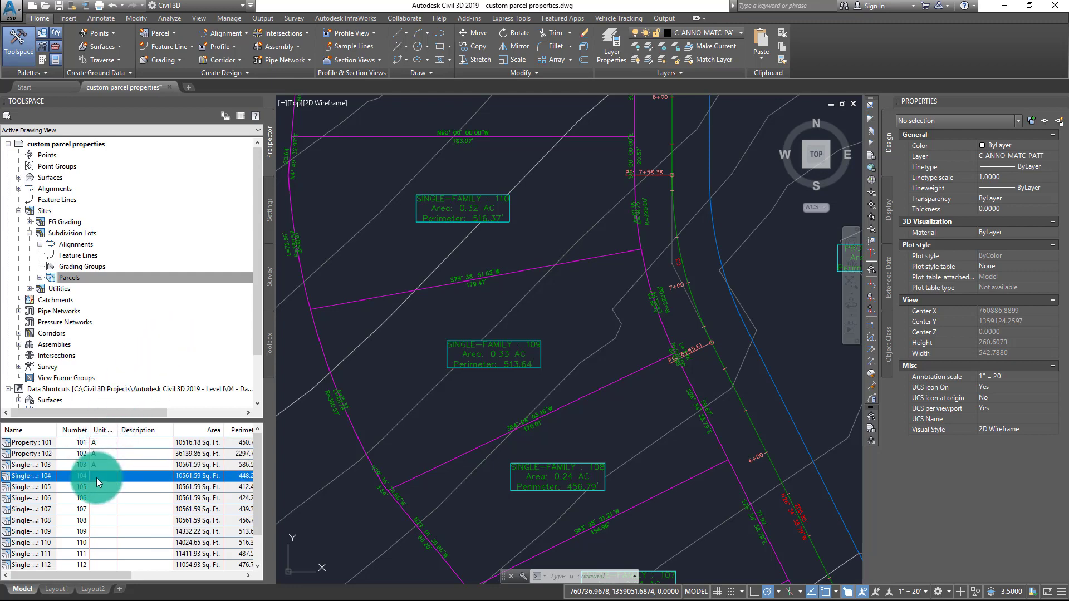
Step: Set Unit Type B for parcel 104 and C for parcel 108
{"action": "left_click", "coordinate": [96, 478]}
{"action": "type", "text": "B"}
{"action": "left_click_drag", "start_coordinate": [99, 480], "coordinate": [100, 480]}
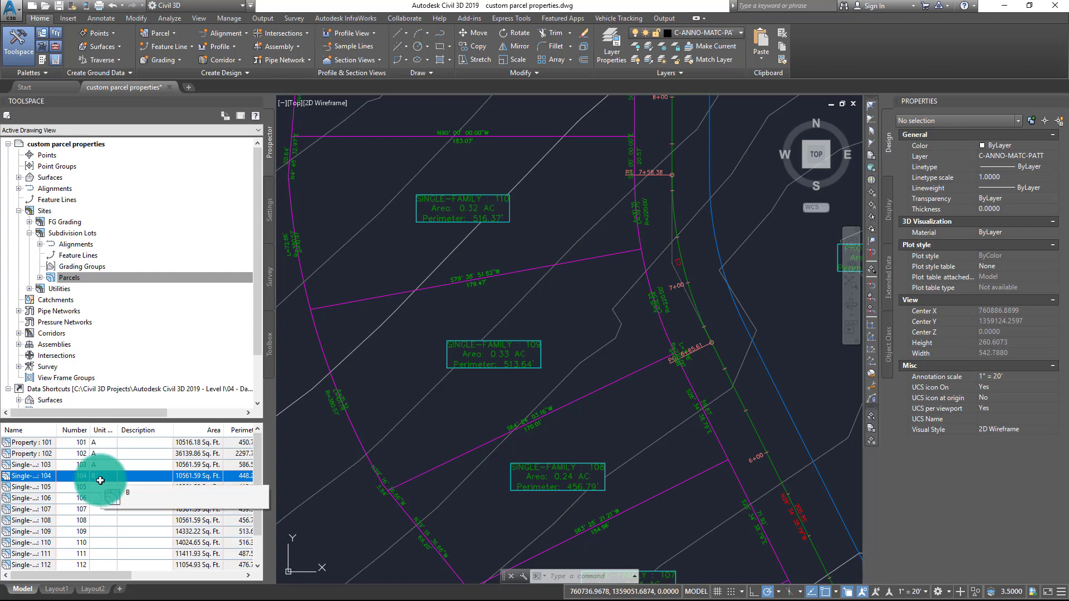
{"action": "left_click_drag", "start_coordinate": [100, 481], "coordinate": [100, 521]}
{"action": "left_click", "coordinate": [101, 521]}
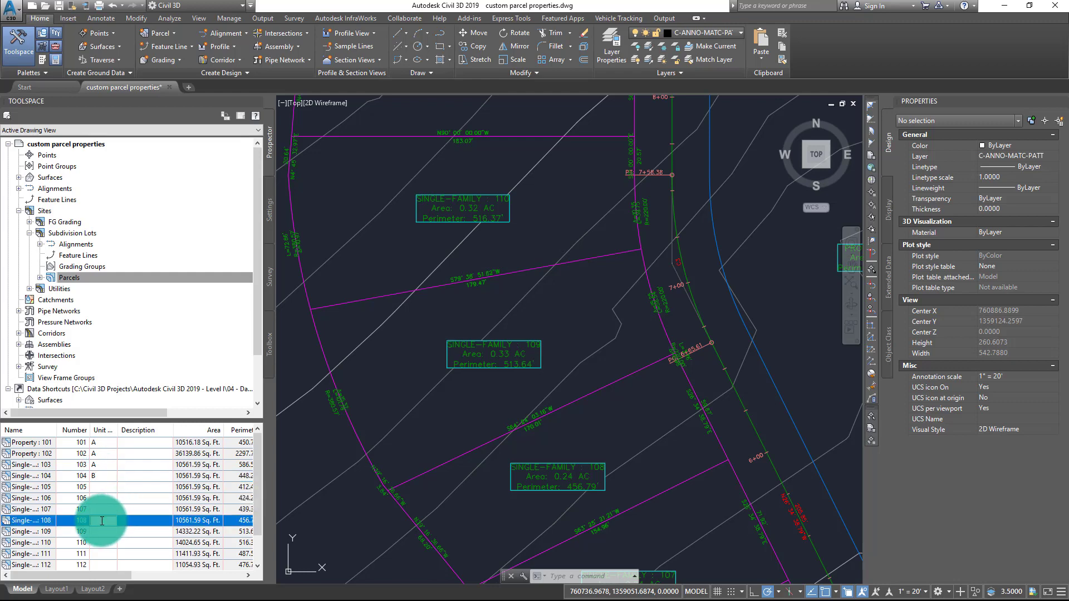
{"action": "type", "text": "c"}
{"action": "key", "text": "BackSpace"}
{"action": "type", "text": "C"}
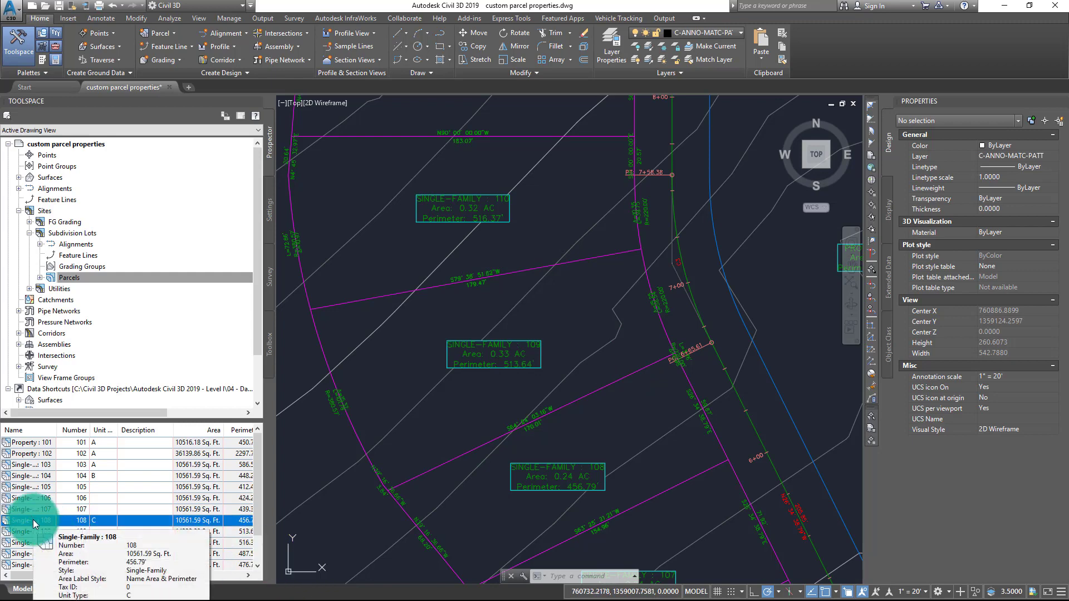
Step: Edit parcel 108's Name Area & Perimeter label style and select its Area text component
{"action": "left_click_drag", "start_coordinate": [31, 577], "coordinate": [194, 575]}
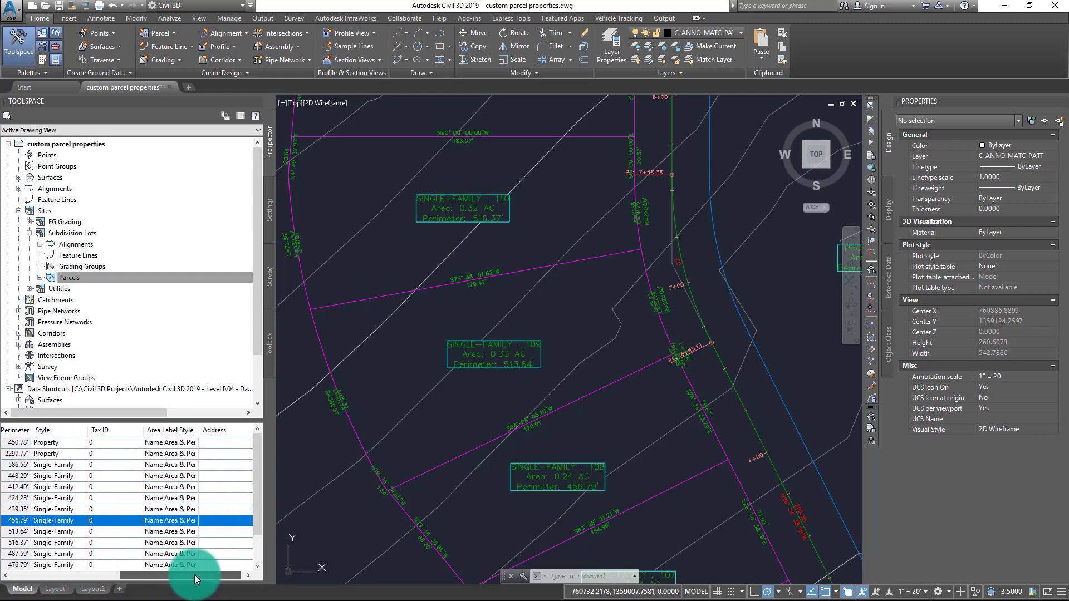
{"action": "left_click", "coordinate": [185, 521]}
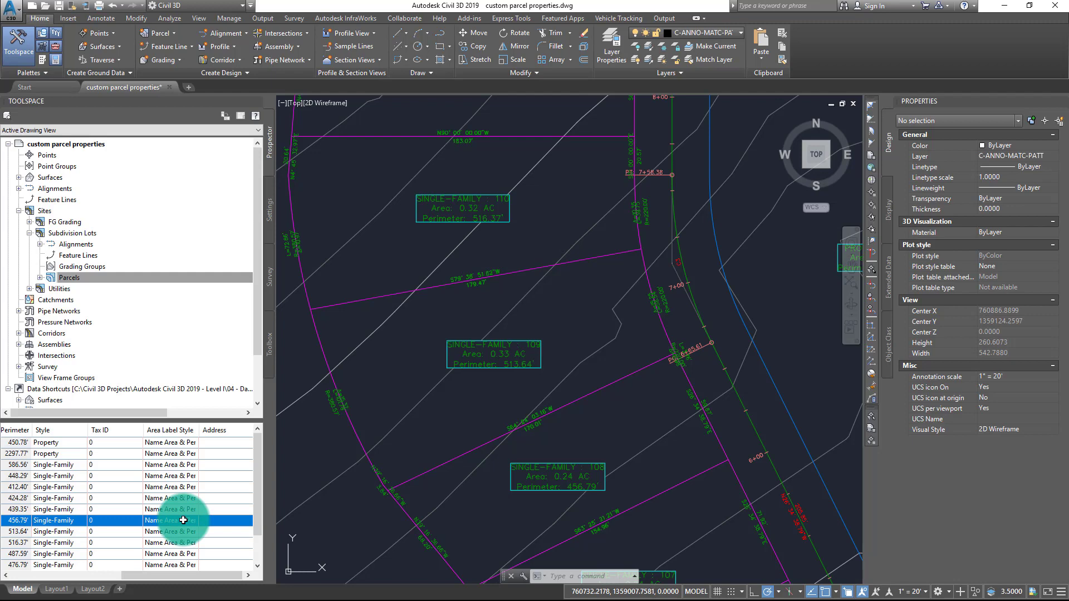
{"action": "left_click", "coordinate": [183, 520]}
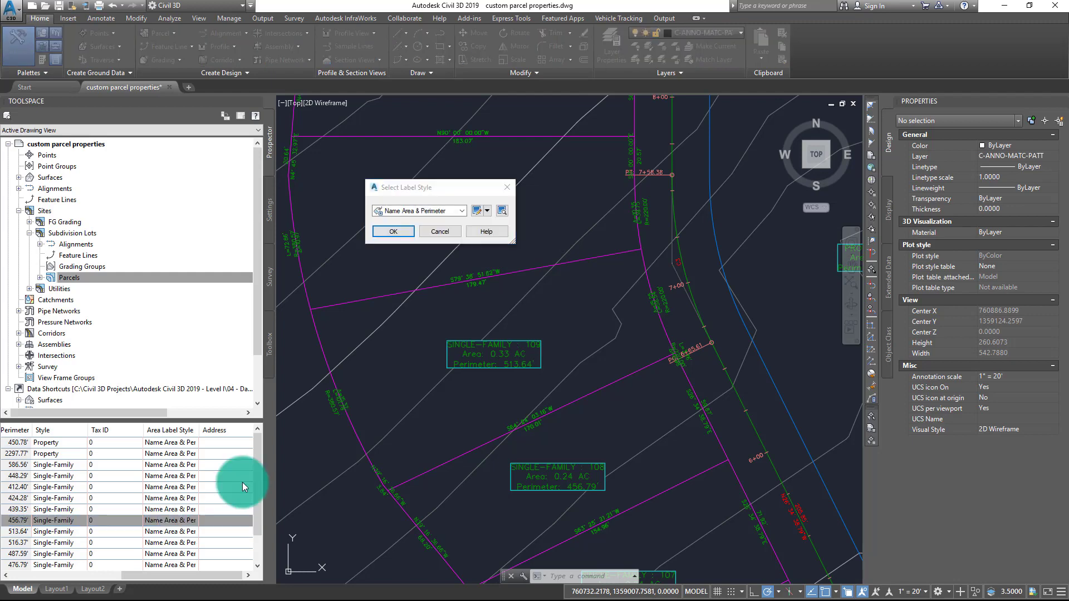
{"action": "left_click", "coordinate": [478, 211]}
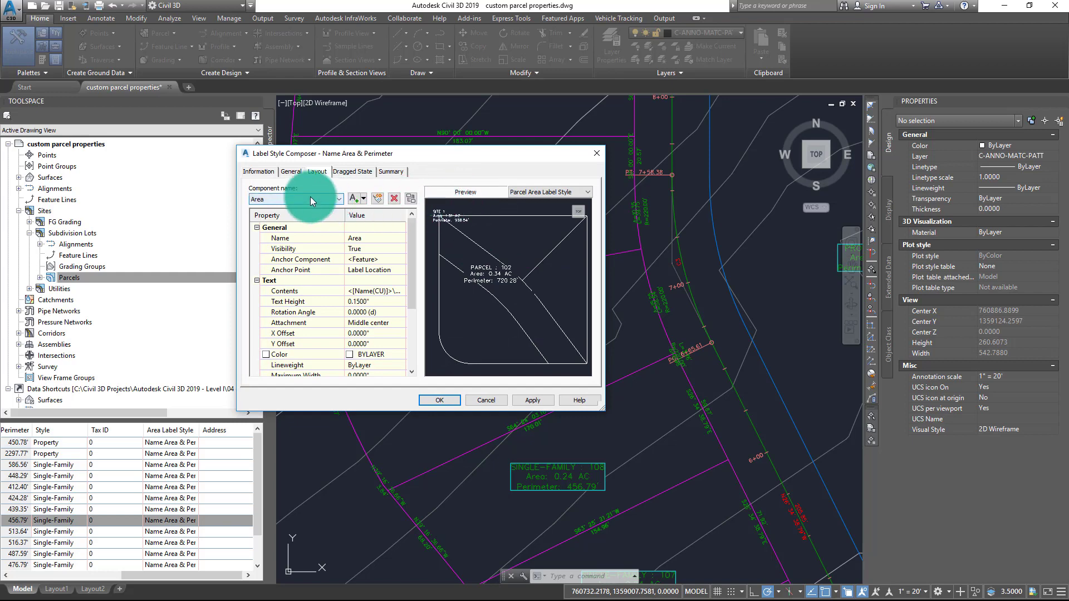
{"action": "left_click", "coordinate": [401, 290]}
Step: Append a 'Unit:' line with the Unit Type property in upper case to the label text
{"action": "left_click", "coordinate": [399, 291]}
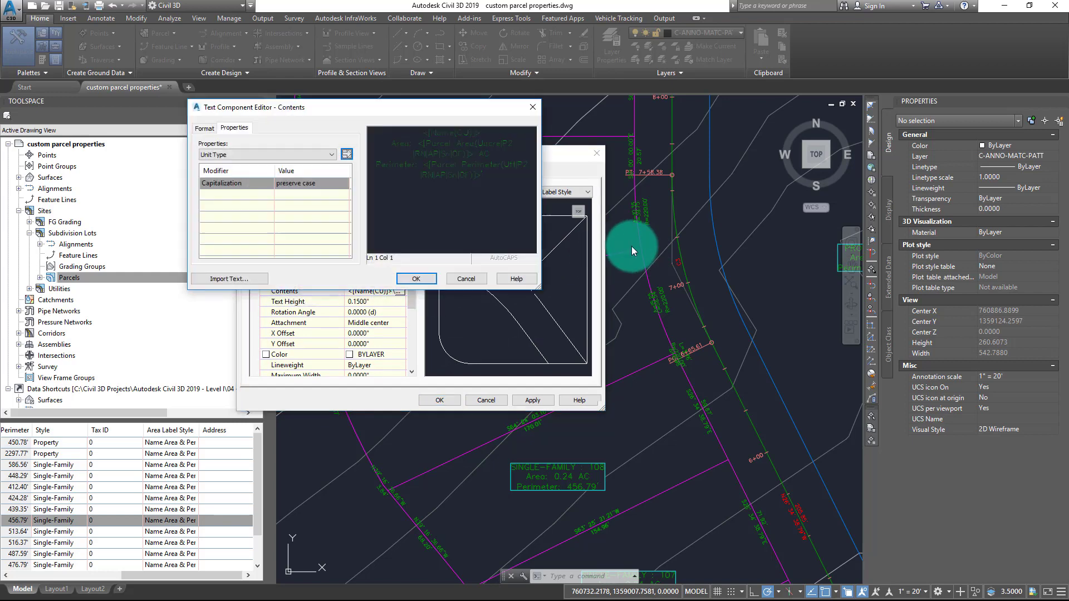
{"action": "left_click", "coordinate": [492, 178]}
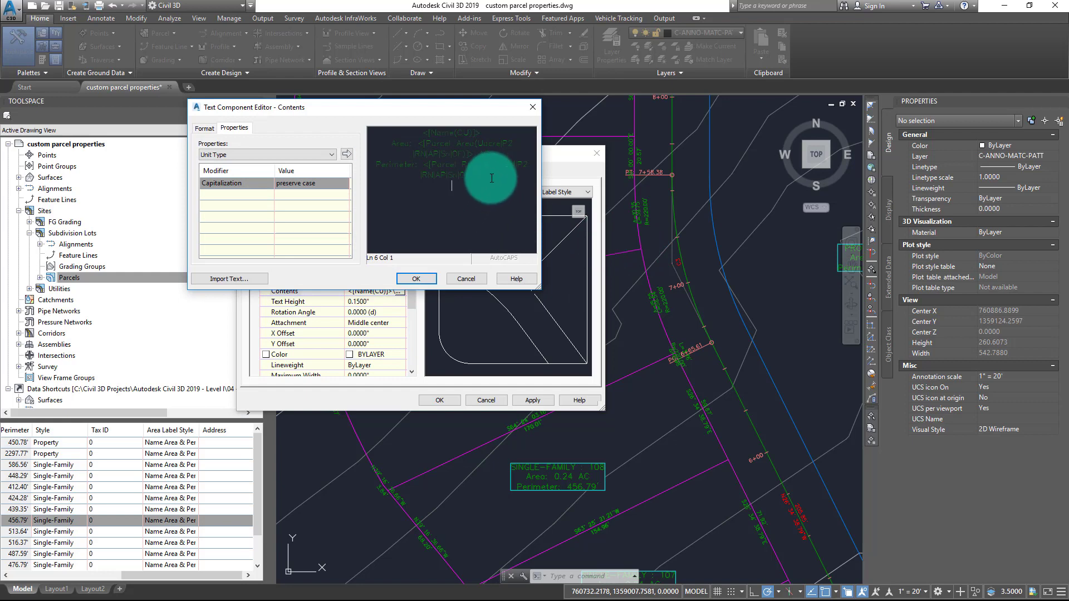
{"action": "type", "text": "A"}
{"action": "type", "text": "nit"}
{"action": "type", "text": ":"}
{"action": "left_click", "coordinate": [262, 154]}
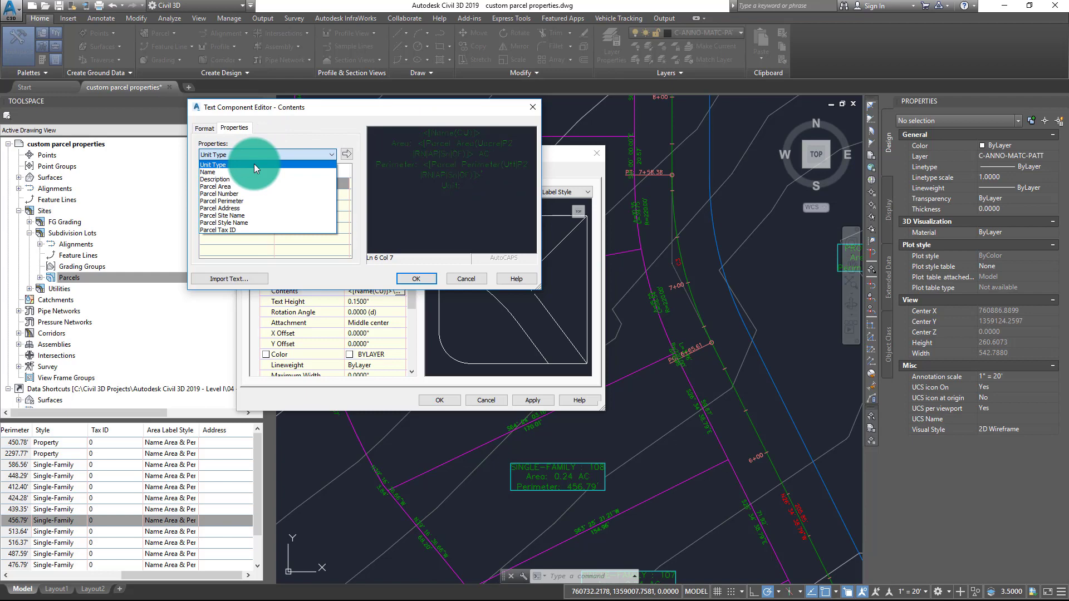
{"action": "left_click", "coordinate": [349, 156]}
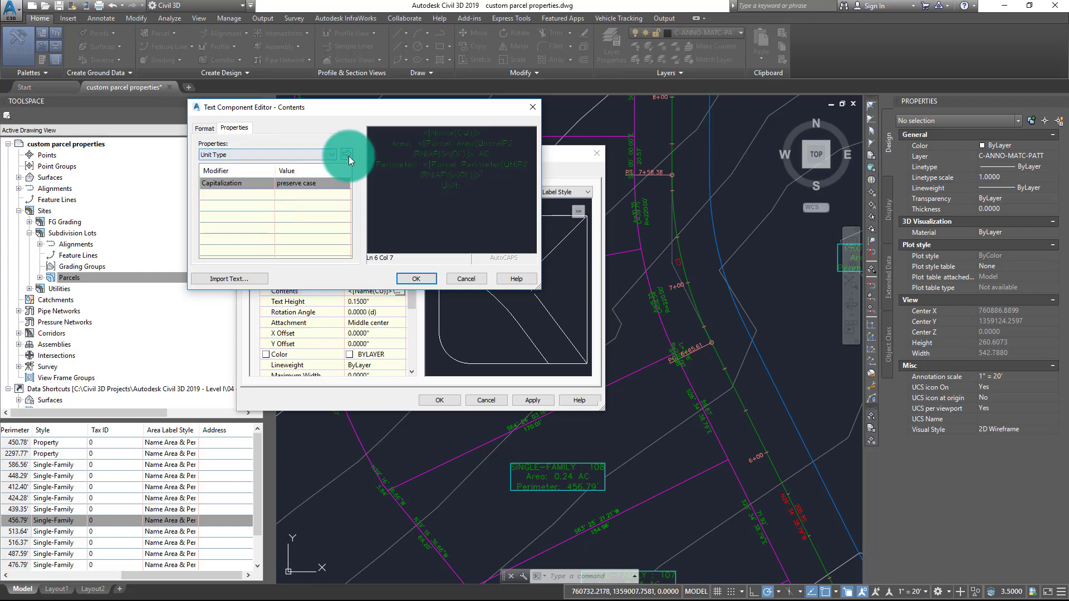
{"action": "left_click", "coordinate": [349, 156]}
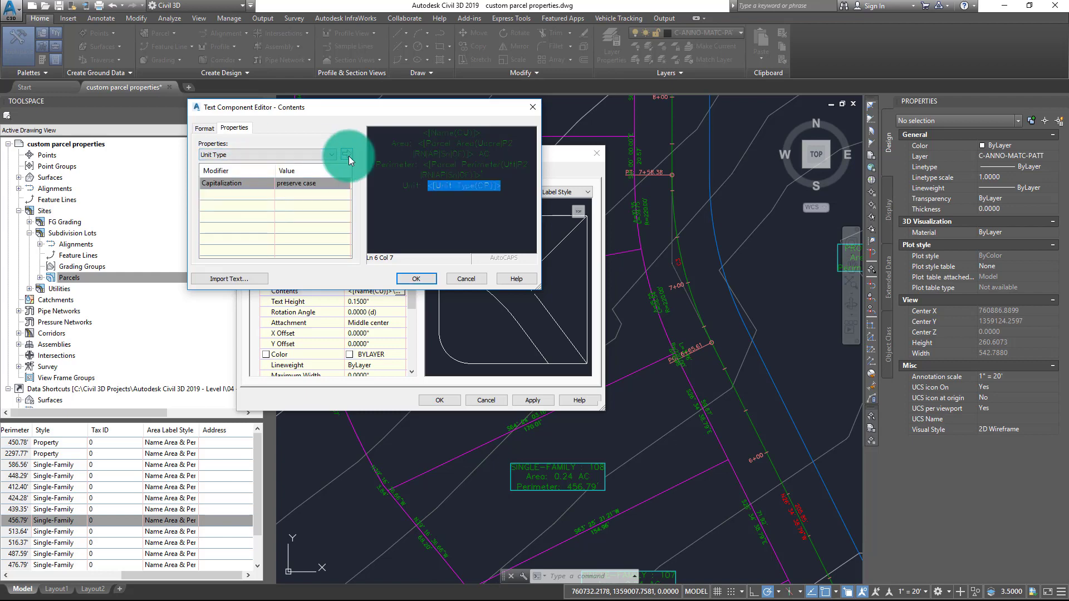
{"action": "left_click", "coordinate": [312, 185]}
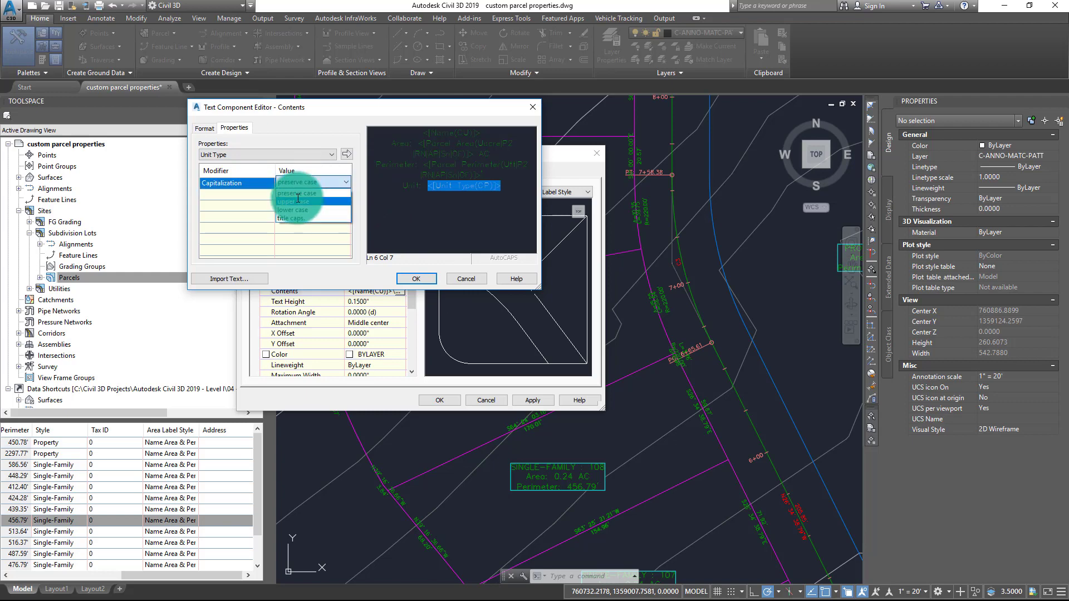
{"action": "left_click", "coordinate": [308, 201]}
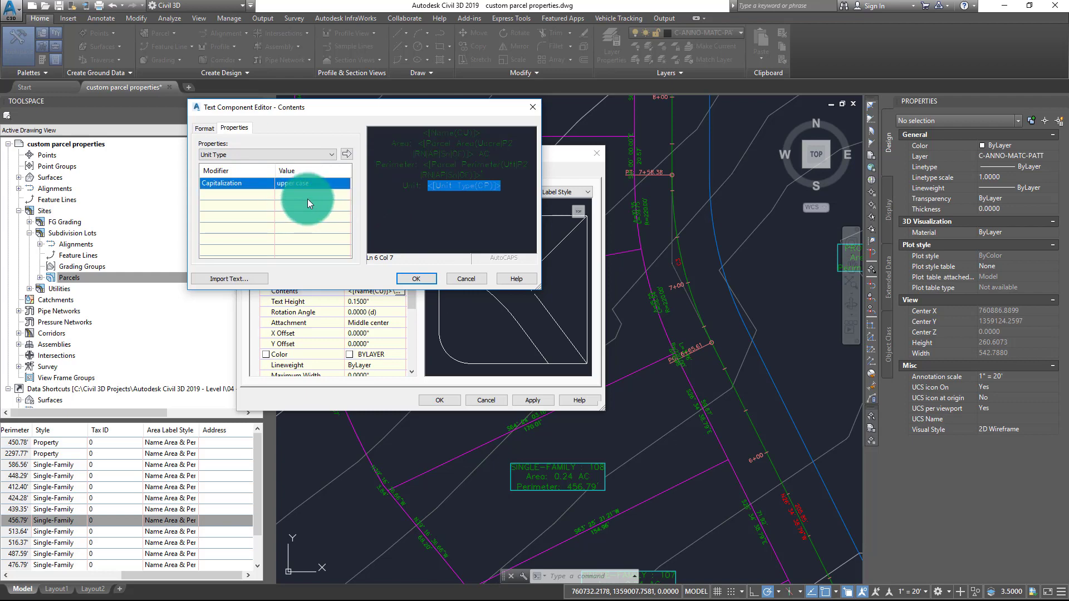
{"action": "left_click", "coordinate": [348, 155]}
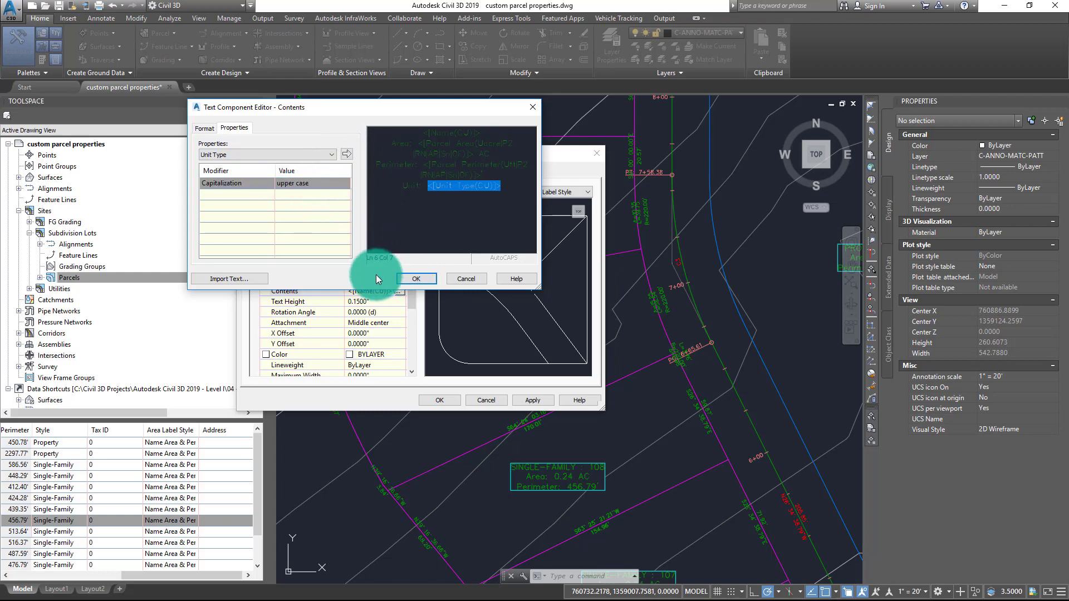
{"action": "left_click", "coordinate": [406, 279]}
Step: Save the label style, keep Name Area & Perimeter, and REGEN the drawing
{"action": "left_click", "coordinate": [441, 401]}
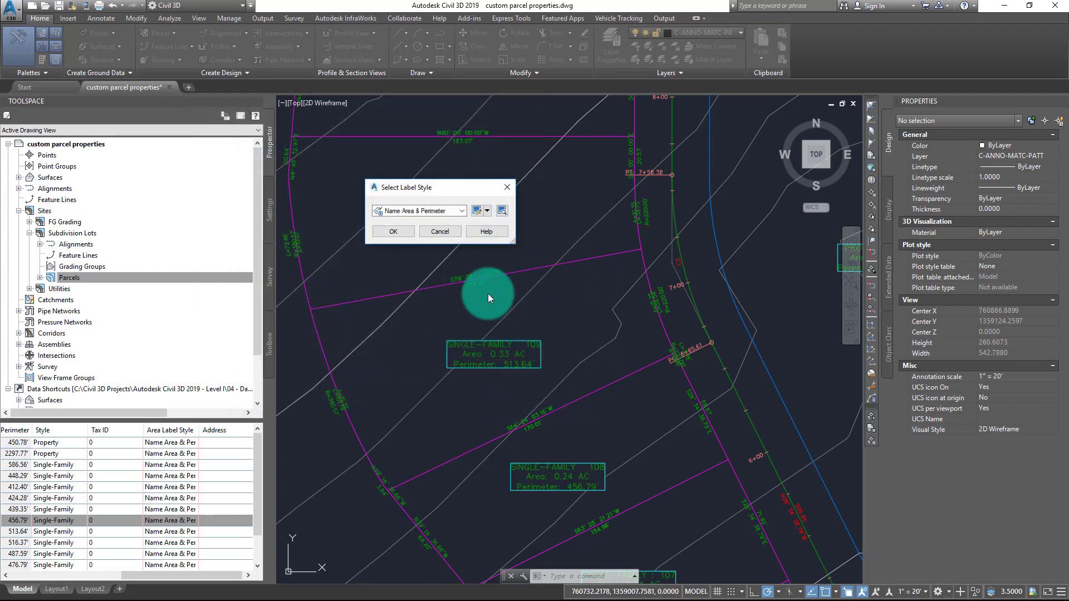
{"action": "left_click", "coordinate": [390, 232]}
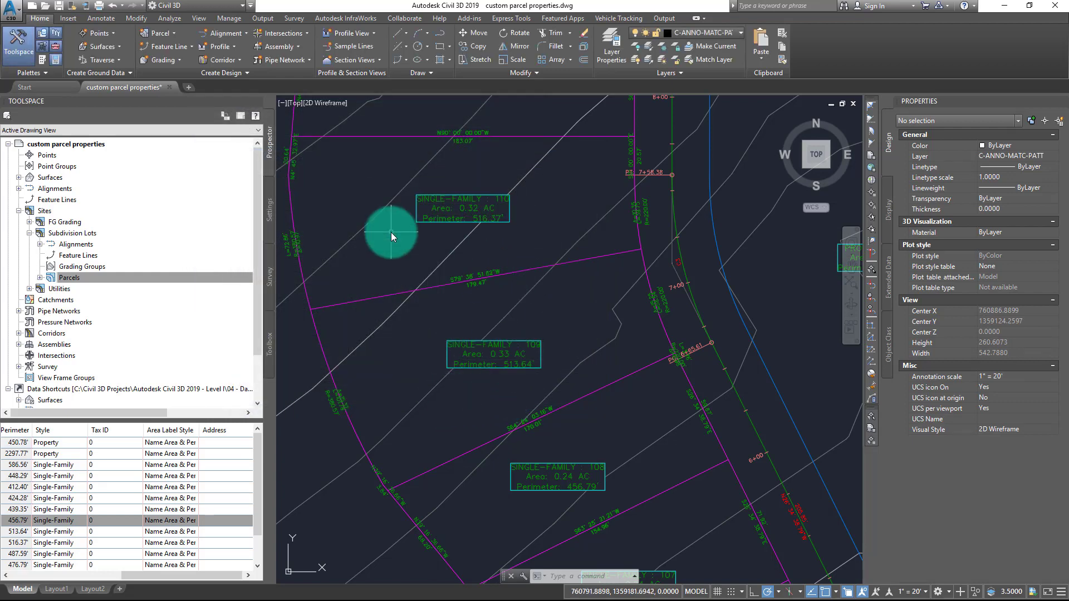
{"action": "type", "text": "regen"}
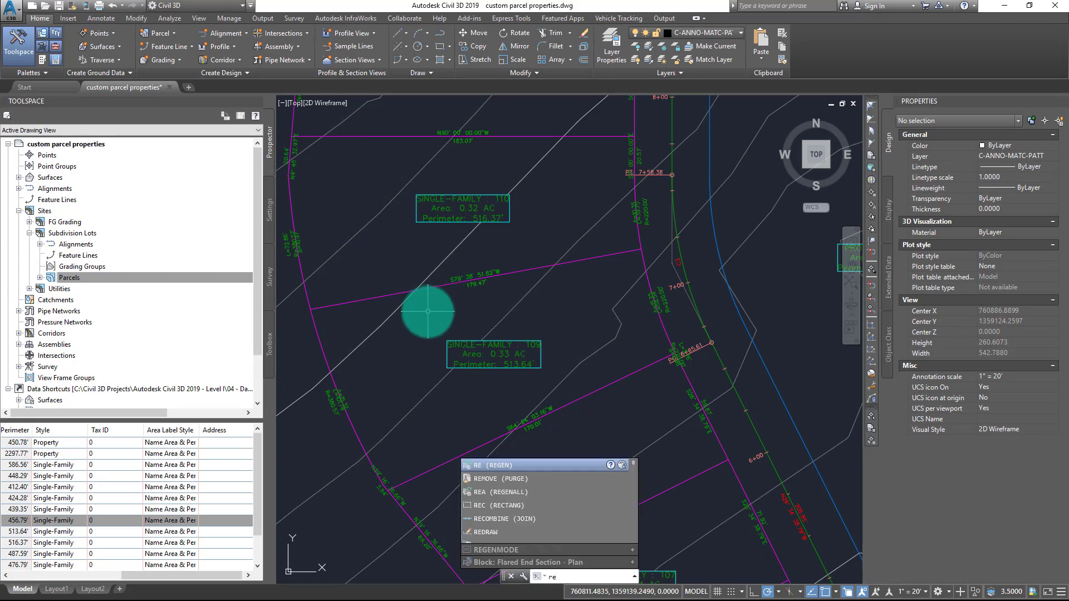
{"action": "key", "text": "Return"}
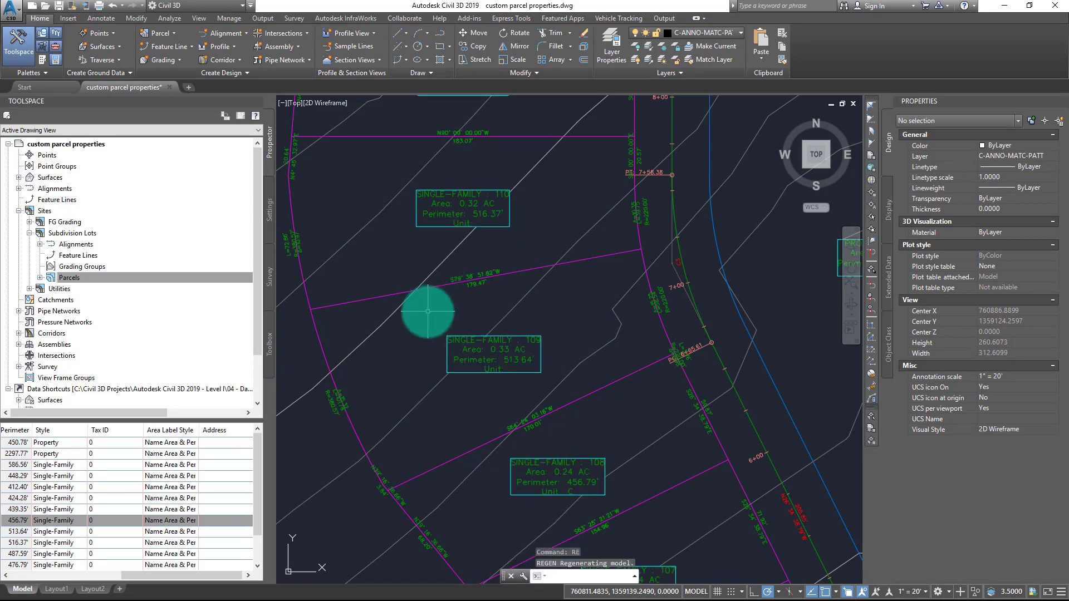
Step: Zoom in on lot 108's label to confirm it reads Unit: C
{"action": "middle_click_drag", "start_coordinate": [563, 491], "coordinate": [520, 397]}
{"action": "scroll", "coordinate": [520, 398], "scroll_direction": "up", "scroll_amount": 4}
{"action": "mouse_move", "coordinate": [553, 410]}
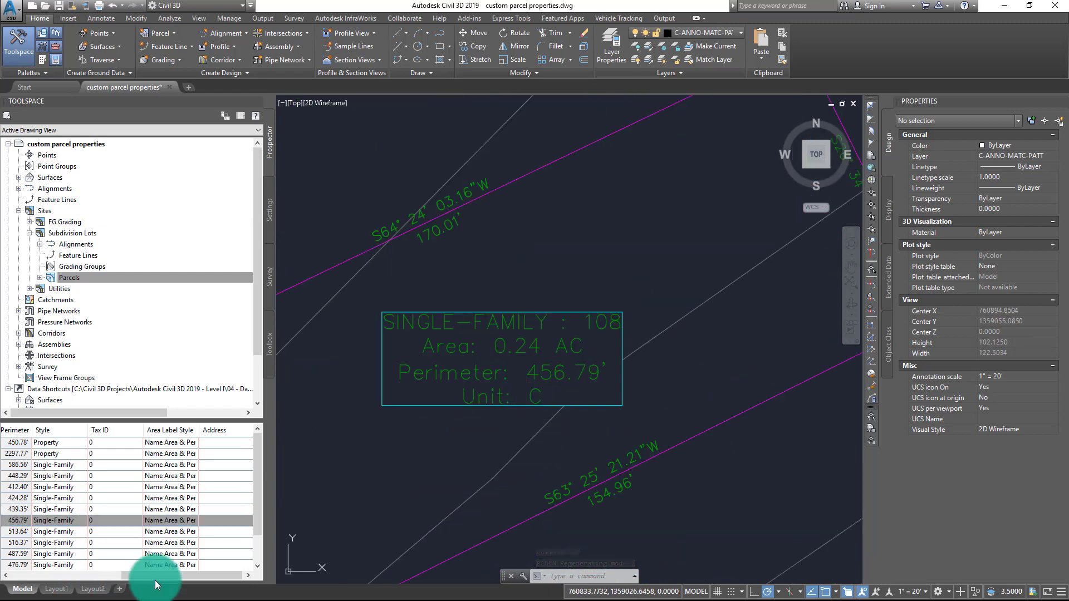
{"action": "left_click_drag", "start_coordinate": [168, 577], "coordinate": [50, 577]}
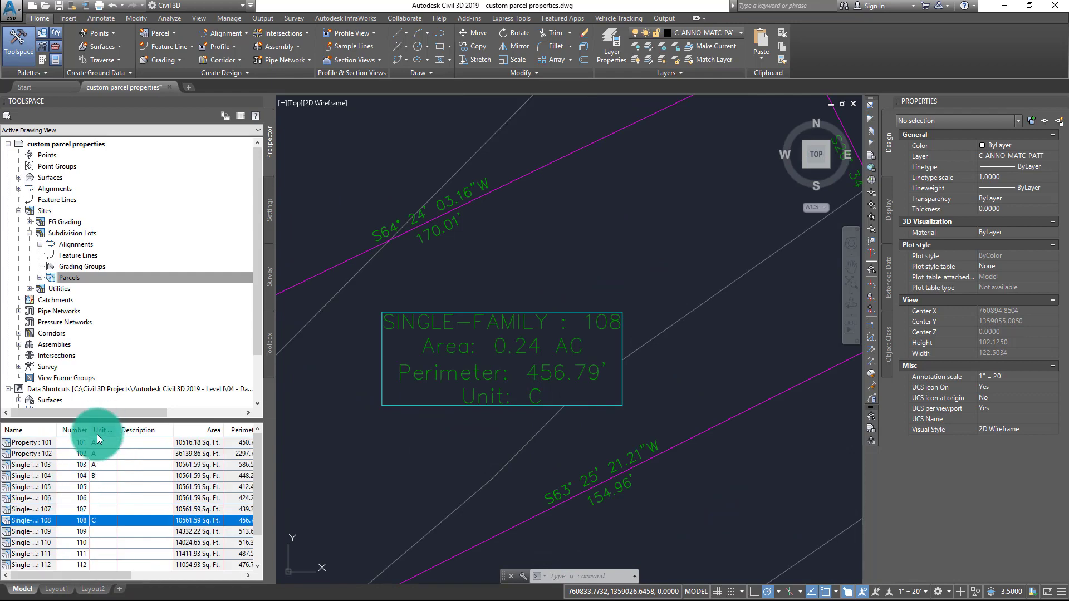